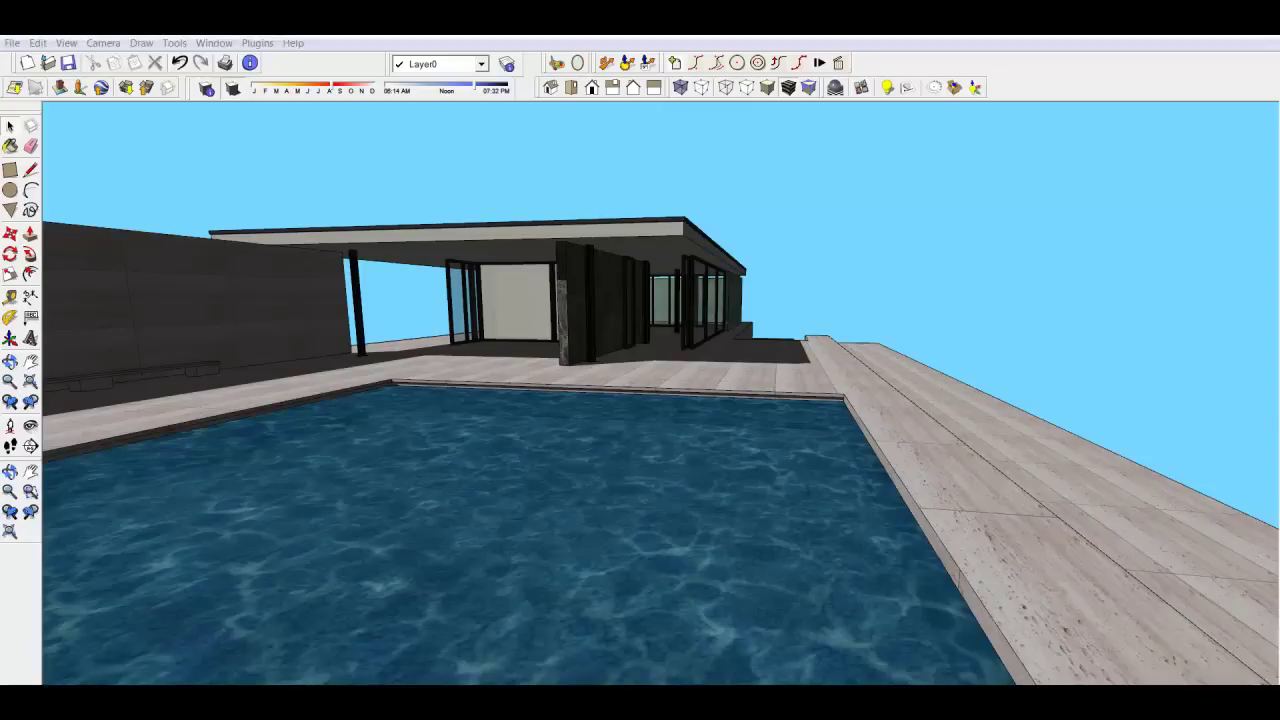
- Start a new SU Animate! V4 key-frame animation, KeyFrame1, set to 10 frames
click(256, 45)
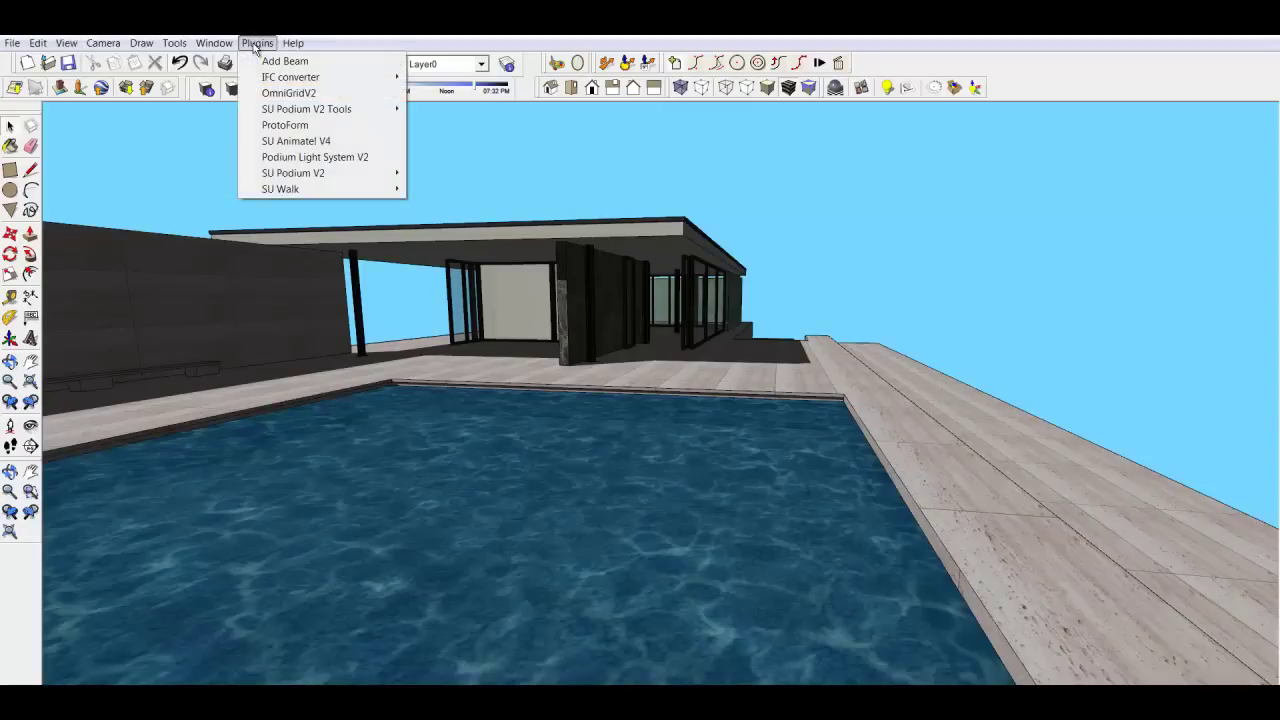
click(312, 143)
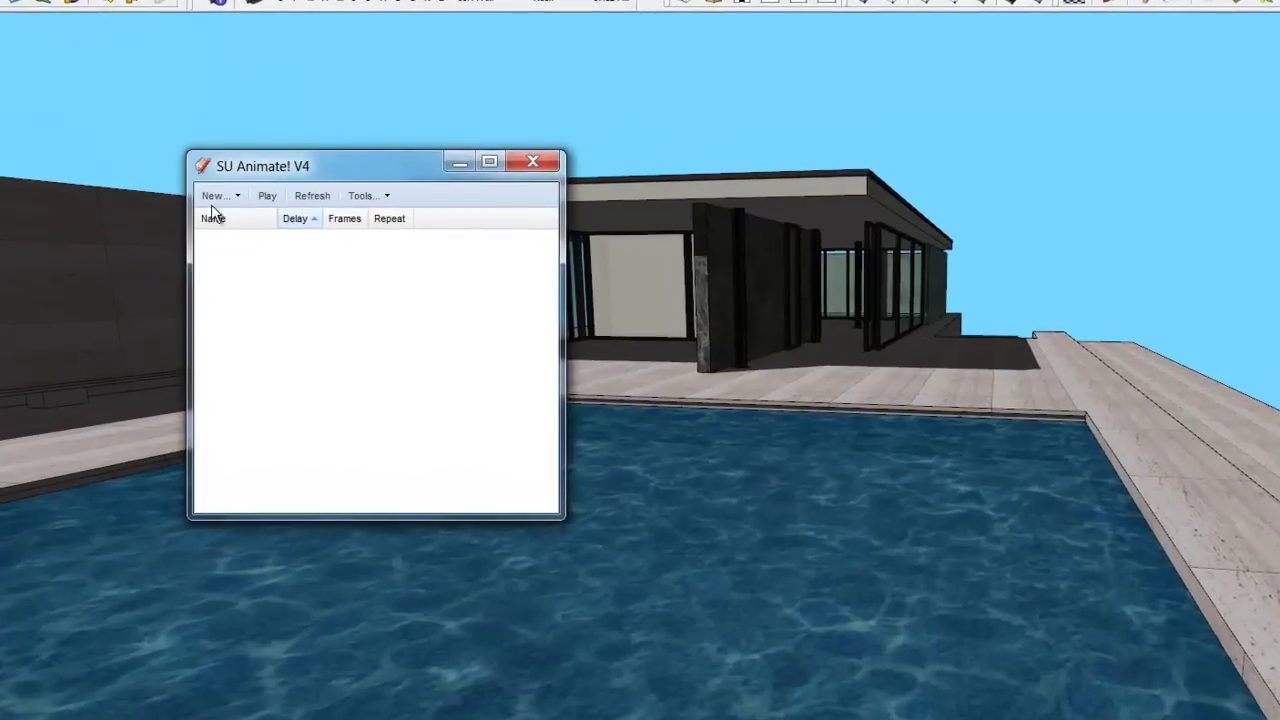
click(214, 196)
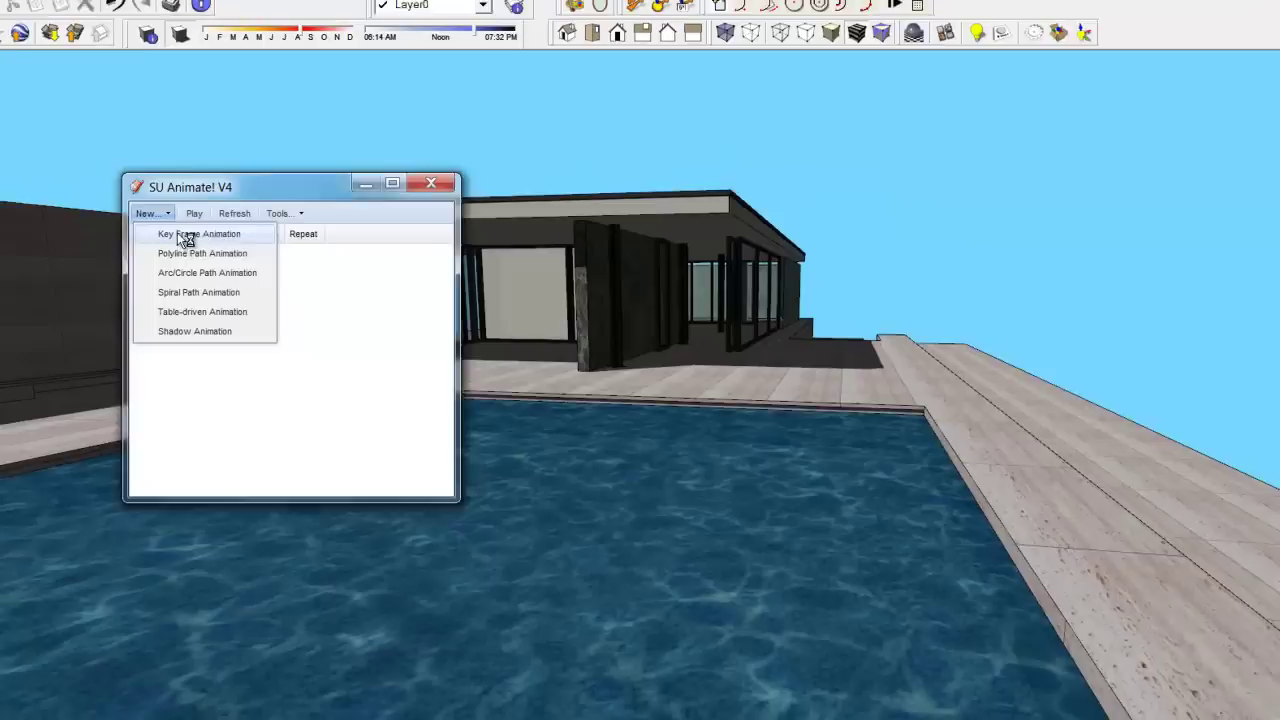
click(250, 219)
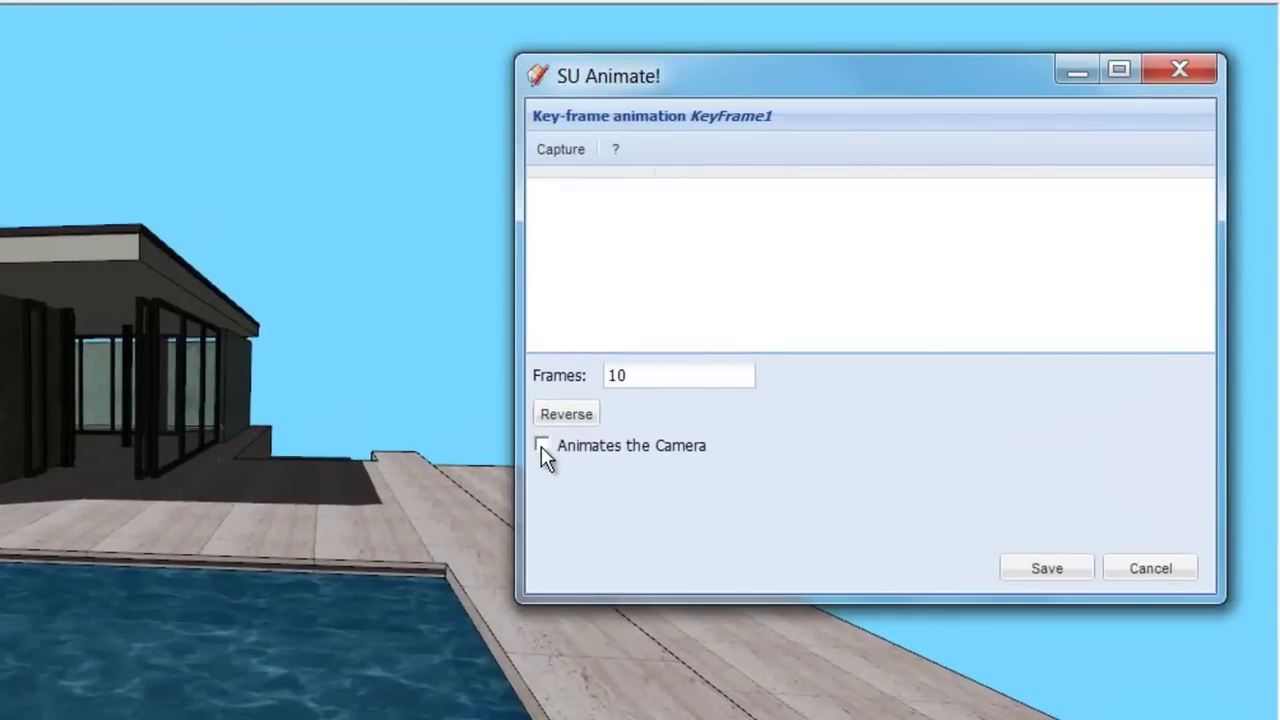
- Make KeyFrame1 animate the camera, then capture a poolside Frame1 and a closer Frame2
click(541, 446)
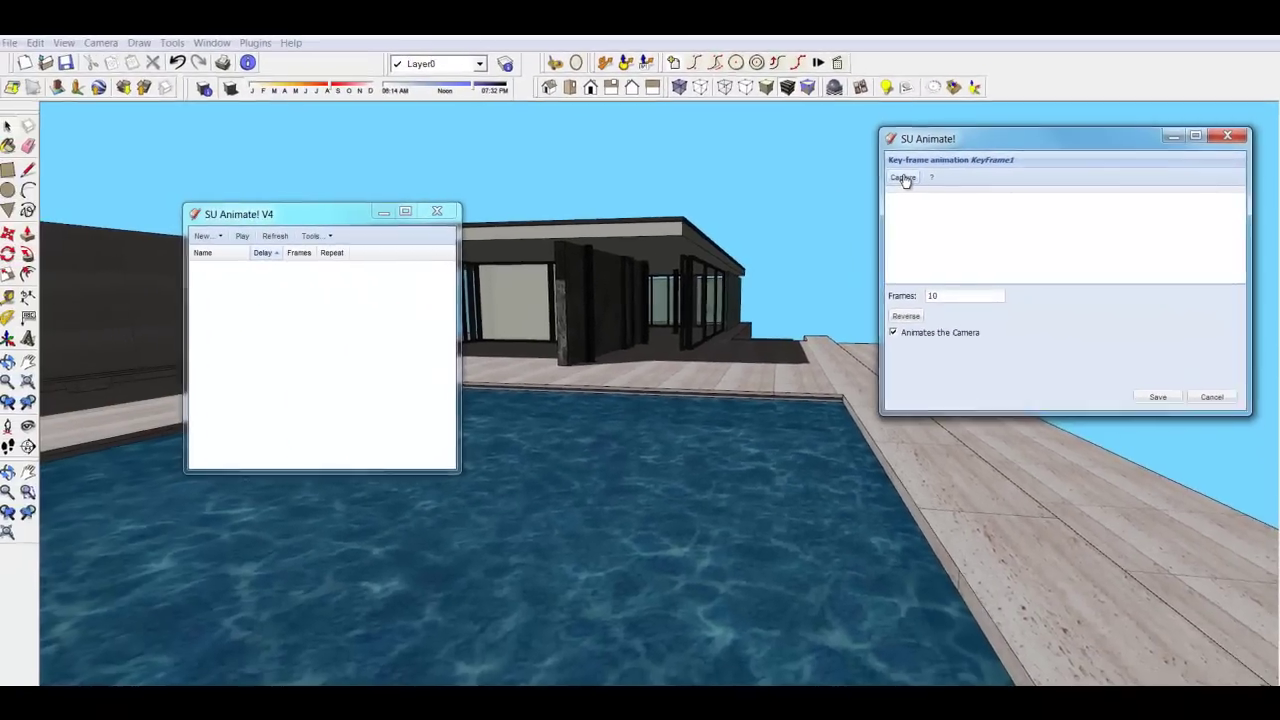
click(904, 178)
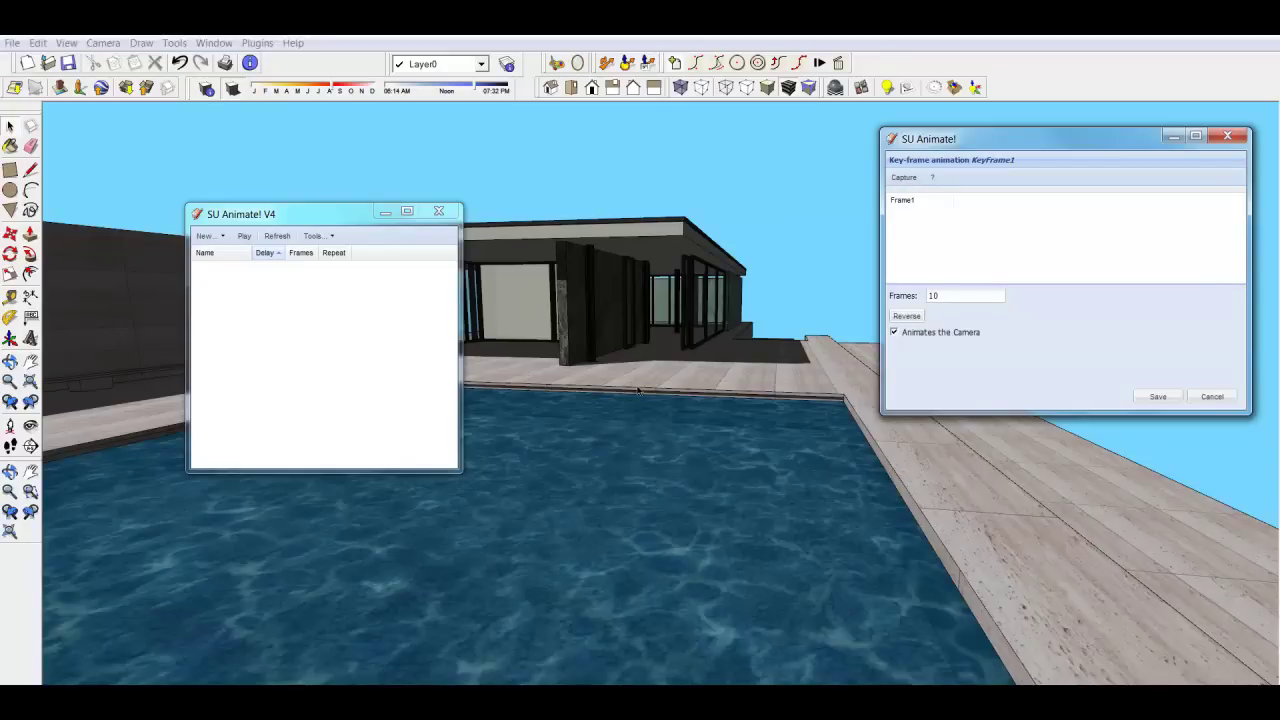
scroll(638, 390, up, 2)
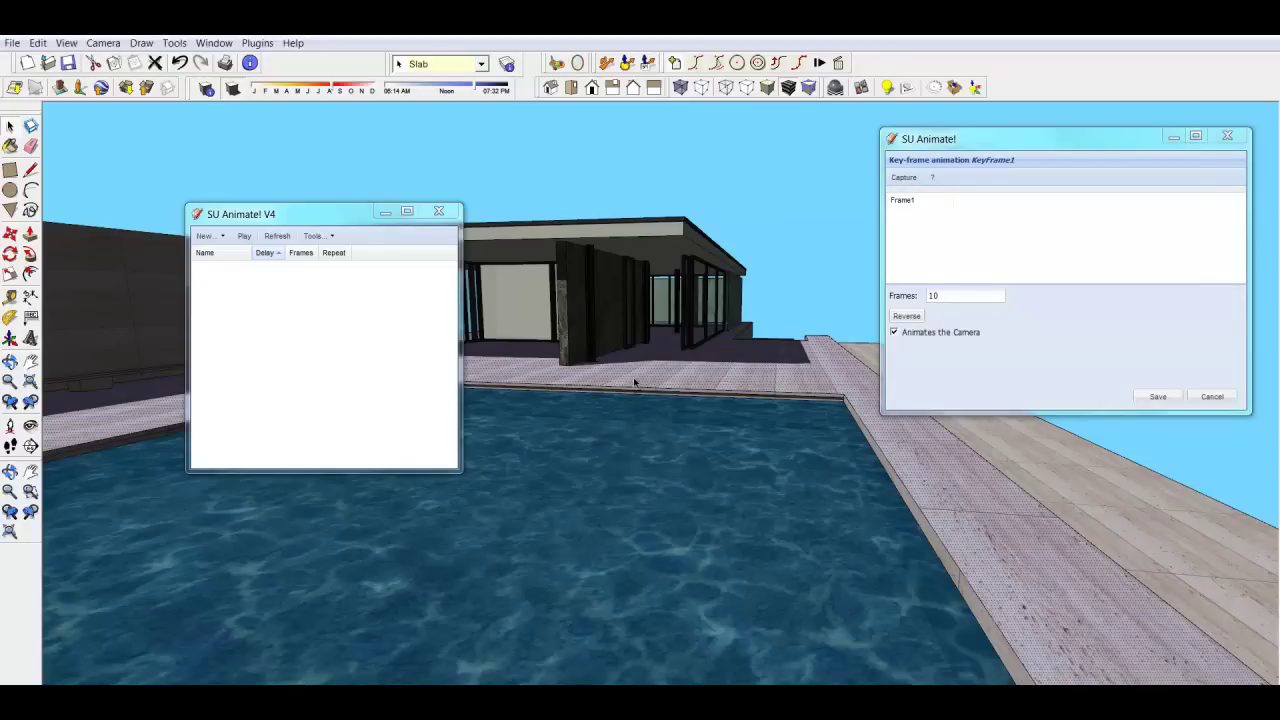
click(634, 382)
scroll(660, 346, up, 1)
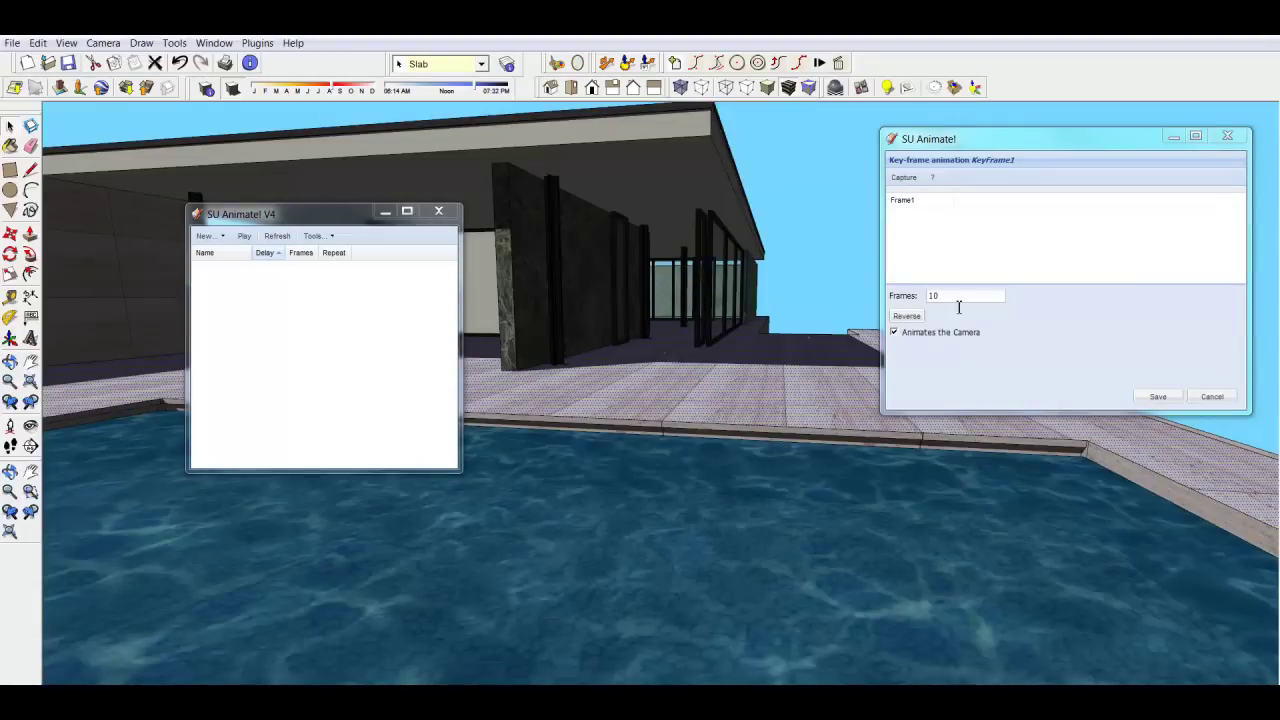
click(905, 178)
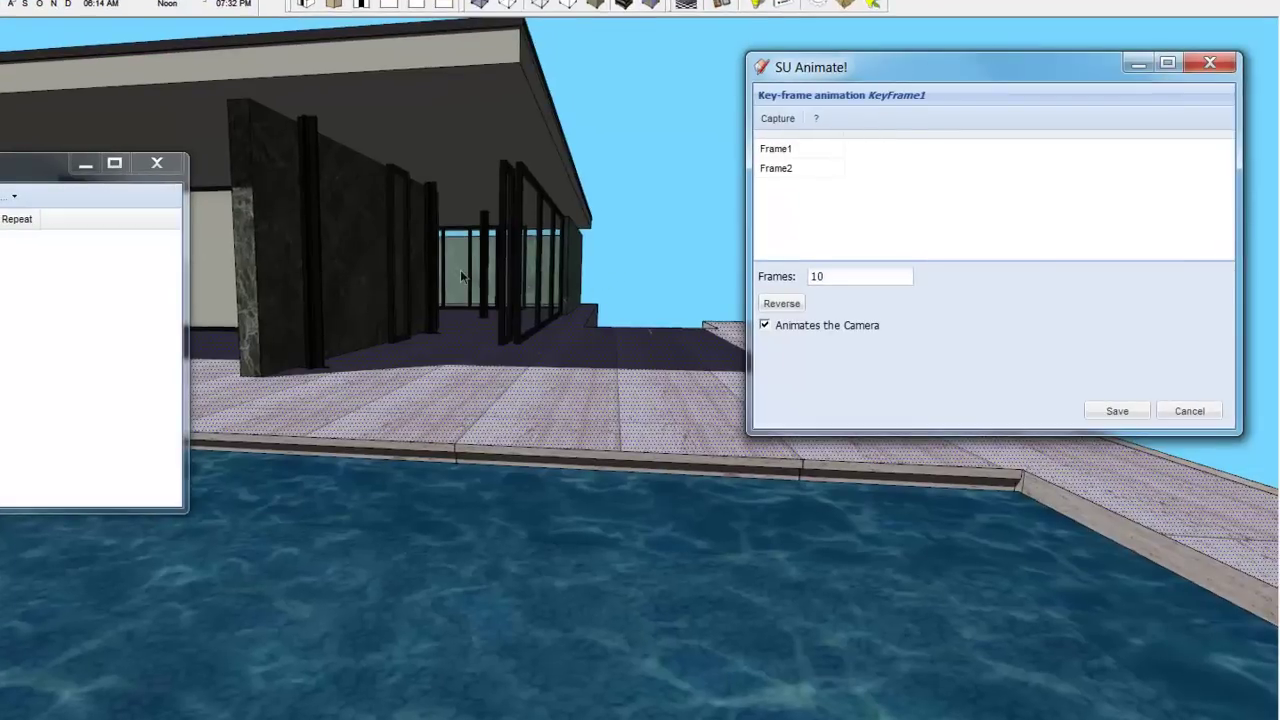
- Capture the view inside the house as the next frame, then zoom back out to the pool
scroll(460, 269, up, 3)
scroll(465, 266, up, 2)
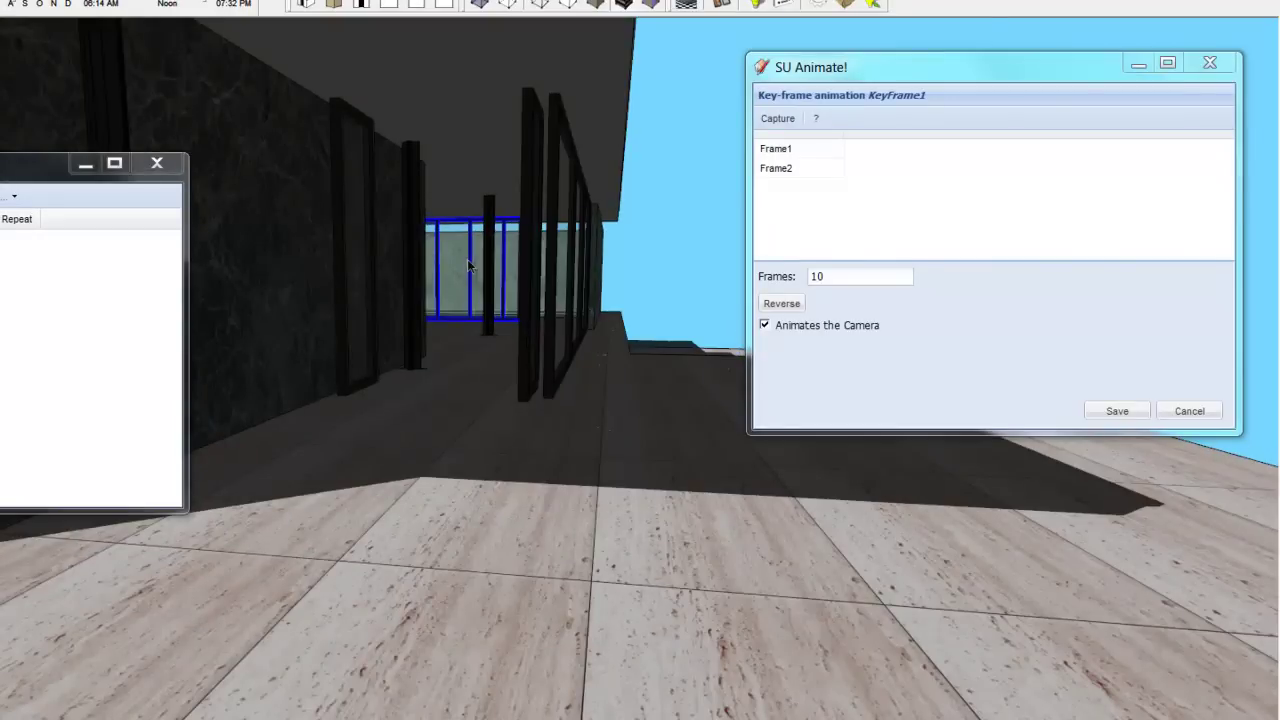
scroll(474, 243, up, 2)
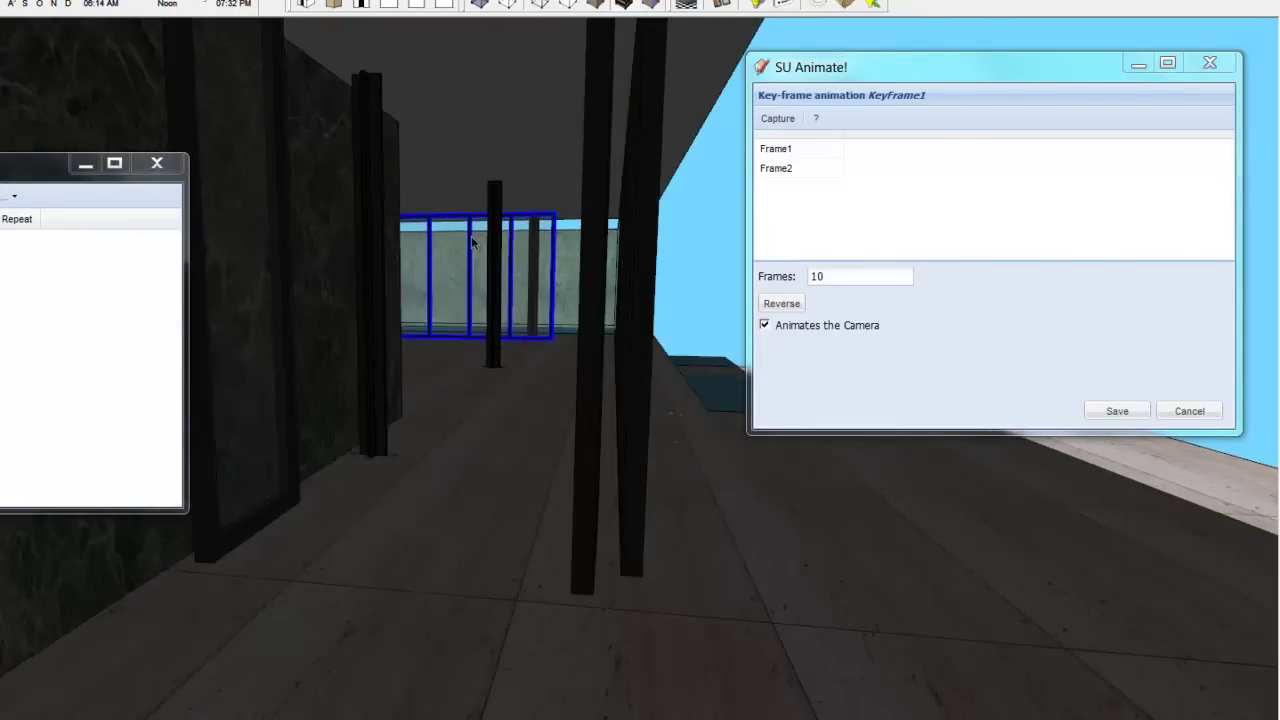
scroll(468, 238, up, 3)
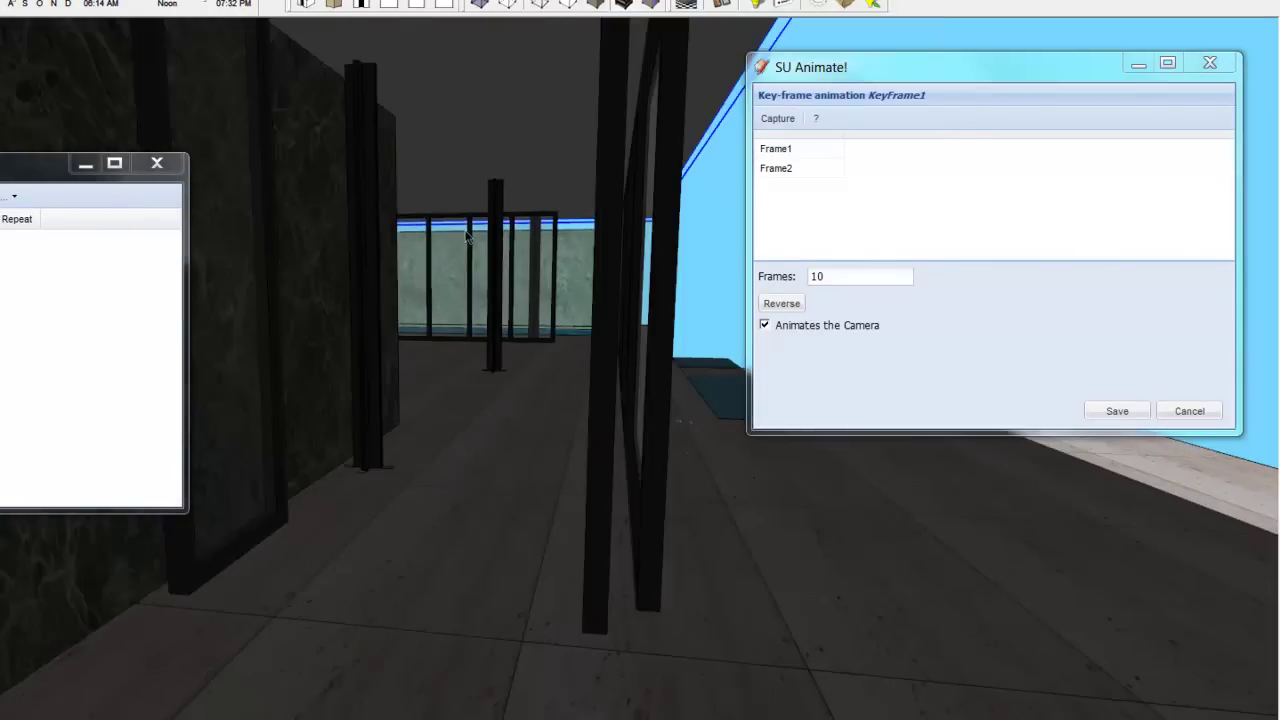
click(777, 118)
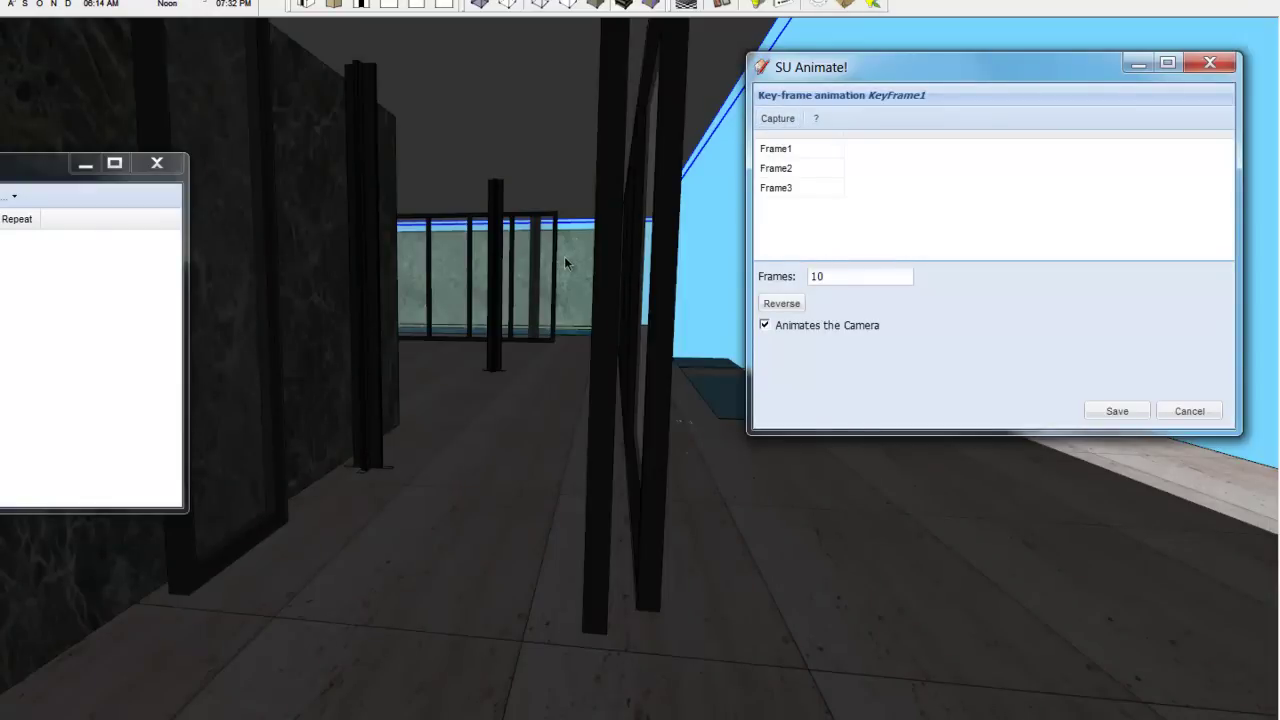
scroll(541, 281, up, 2)
scroll(541, 281, up, 2)
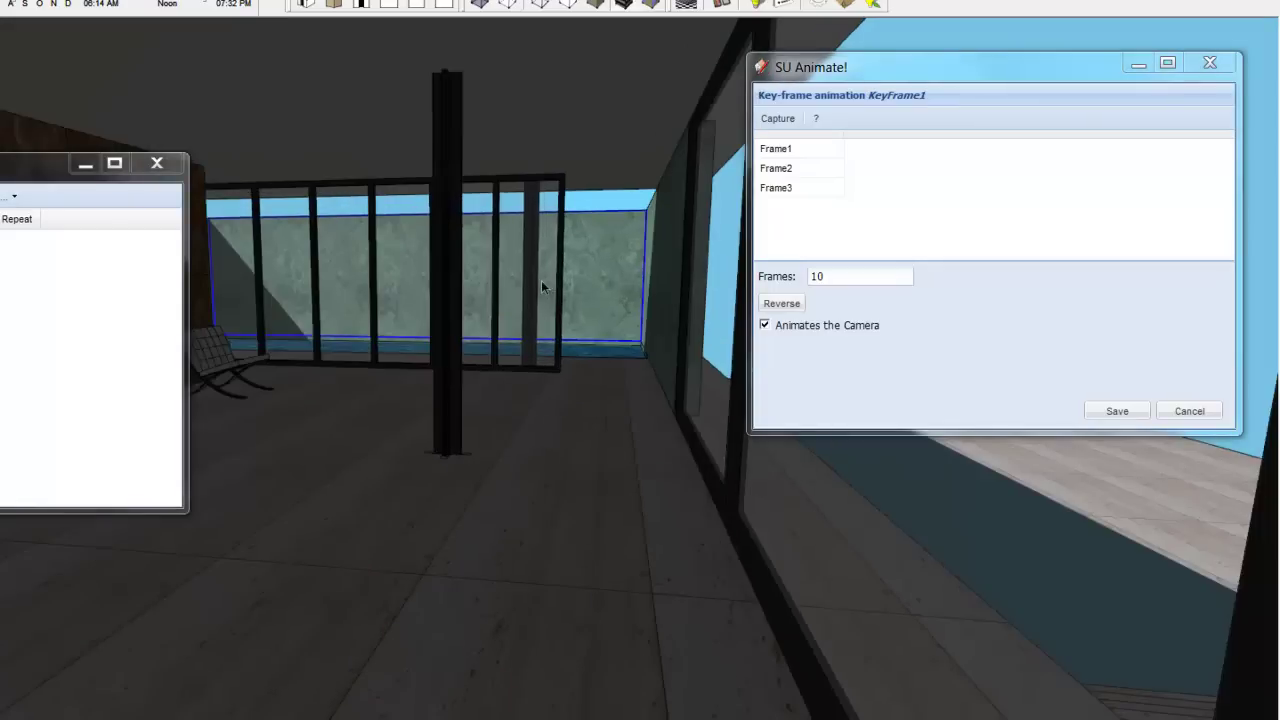
scroll(543, 286, up, 2)
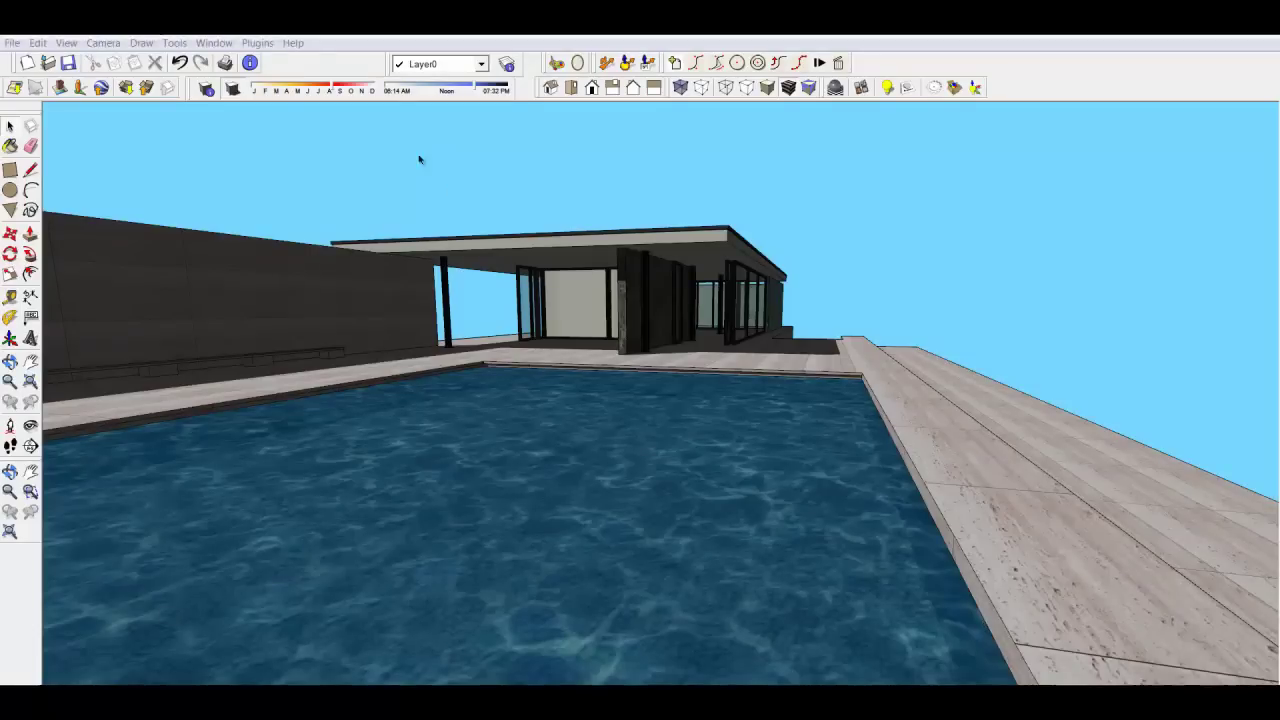
- Play KeyFrame1 from the SU Animate! V4 manager with the speed slider moved toward Faster
click(256, 43)
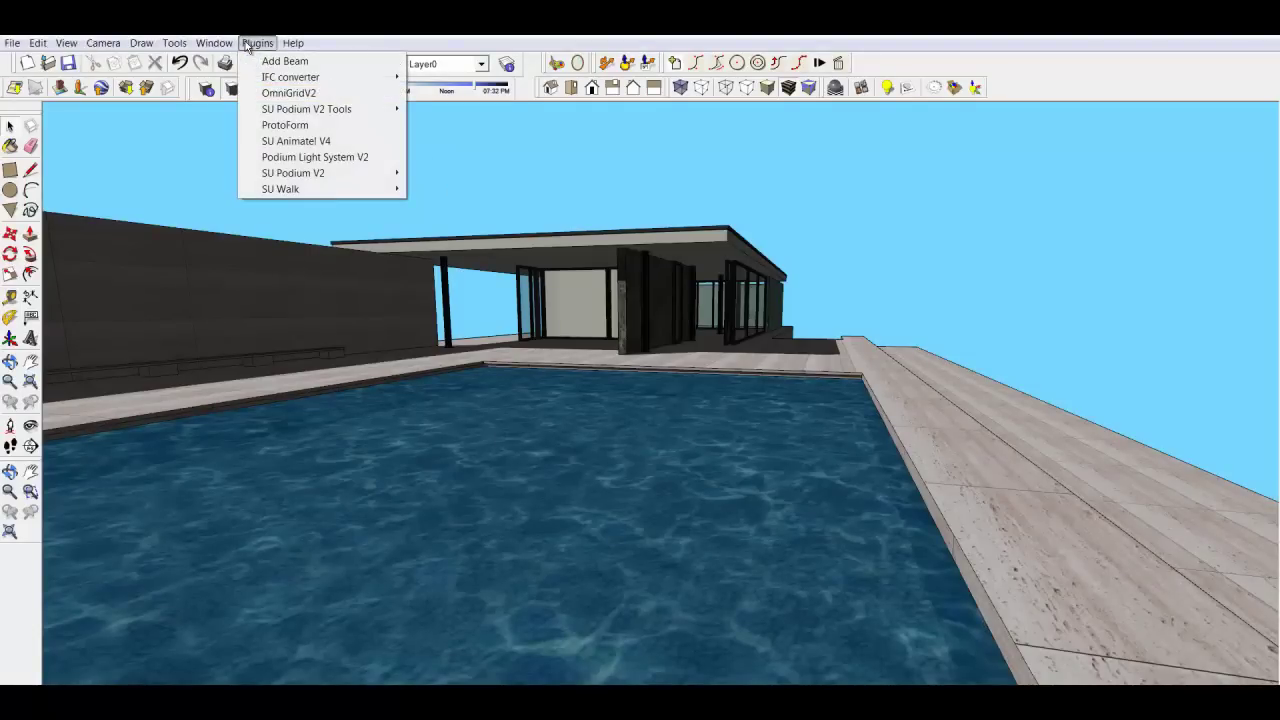
click(306, 145)
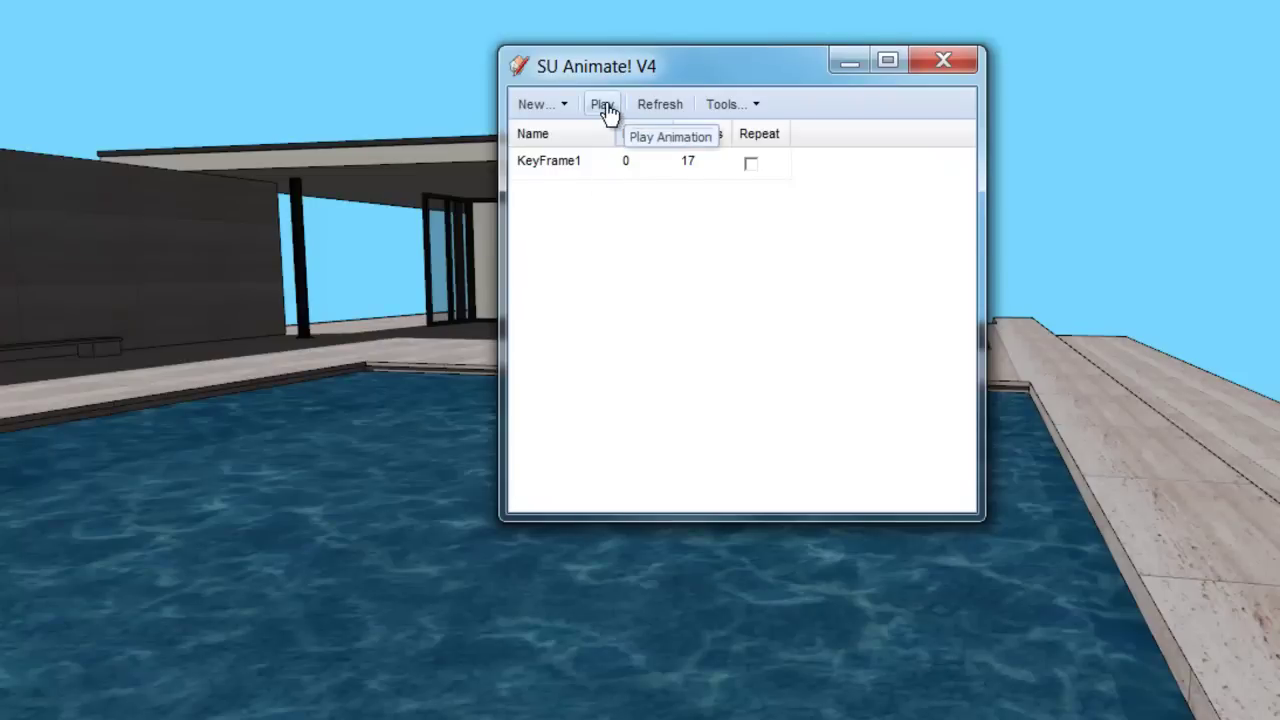
click(578, 163)
right_click(578, 163)
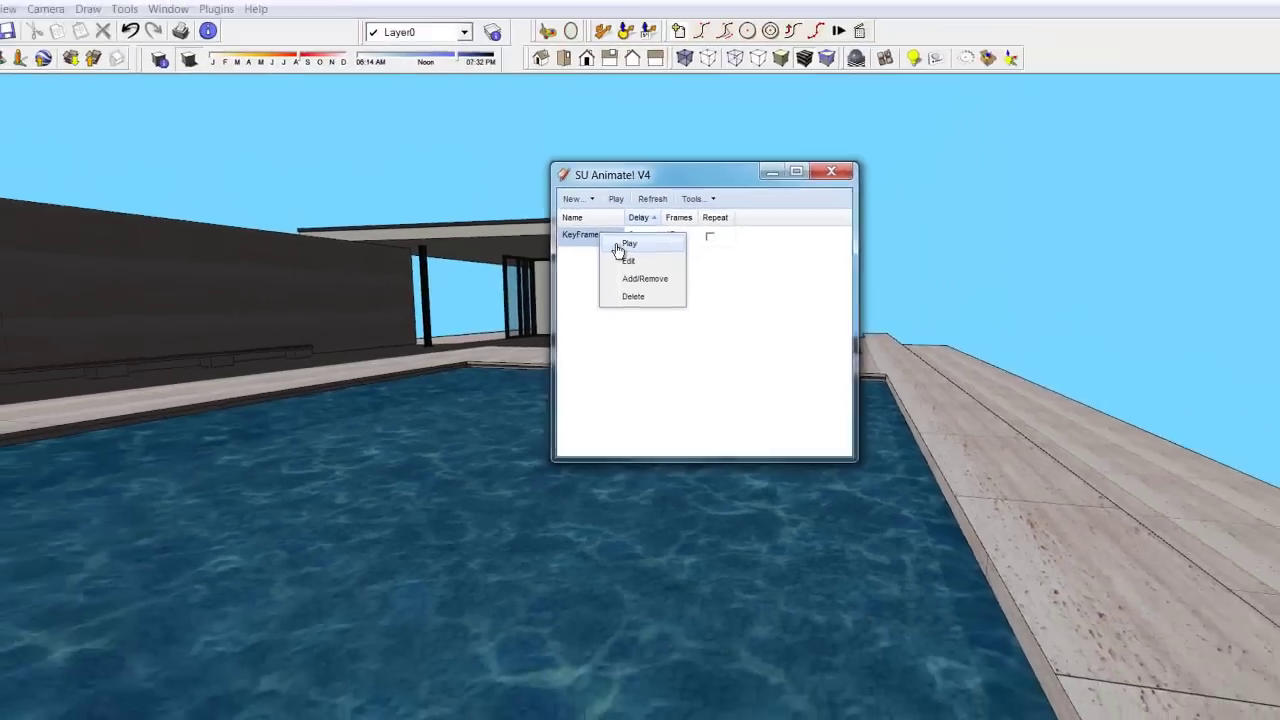
click(606, 185)
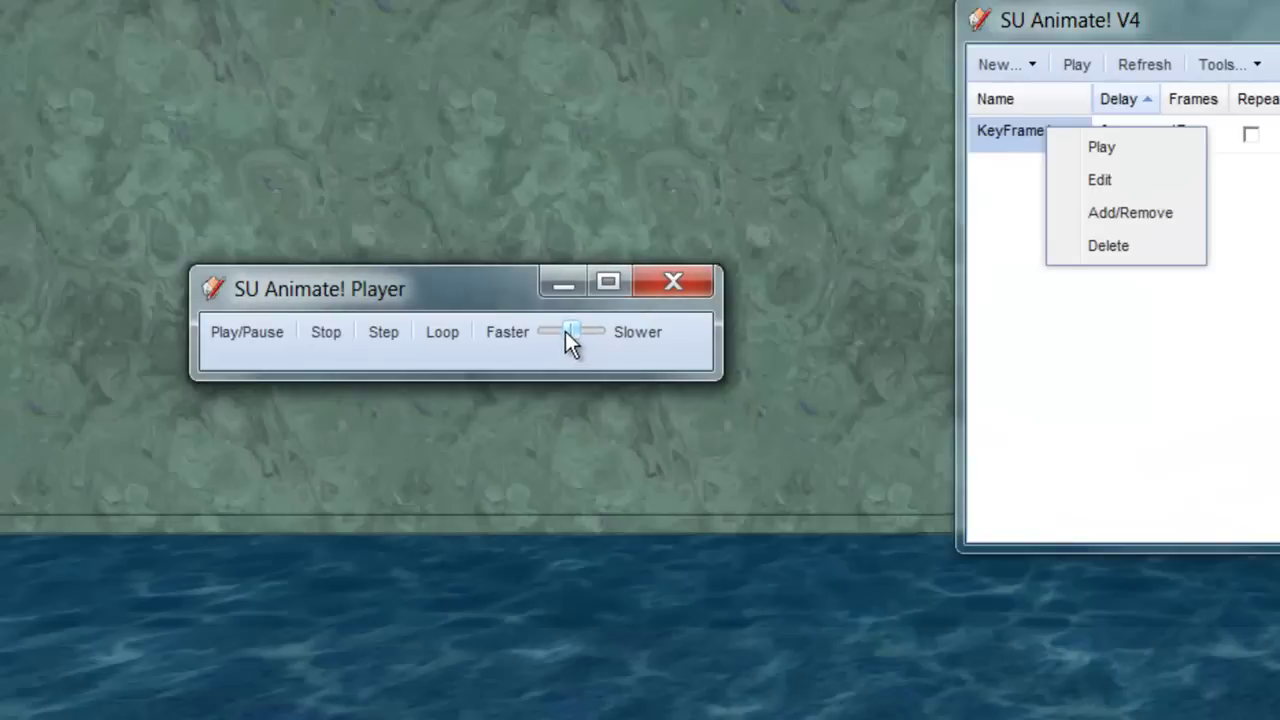
drag(568, 331, 557, 331)
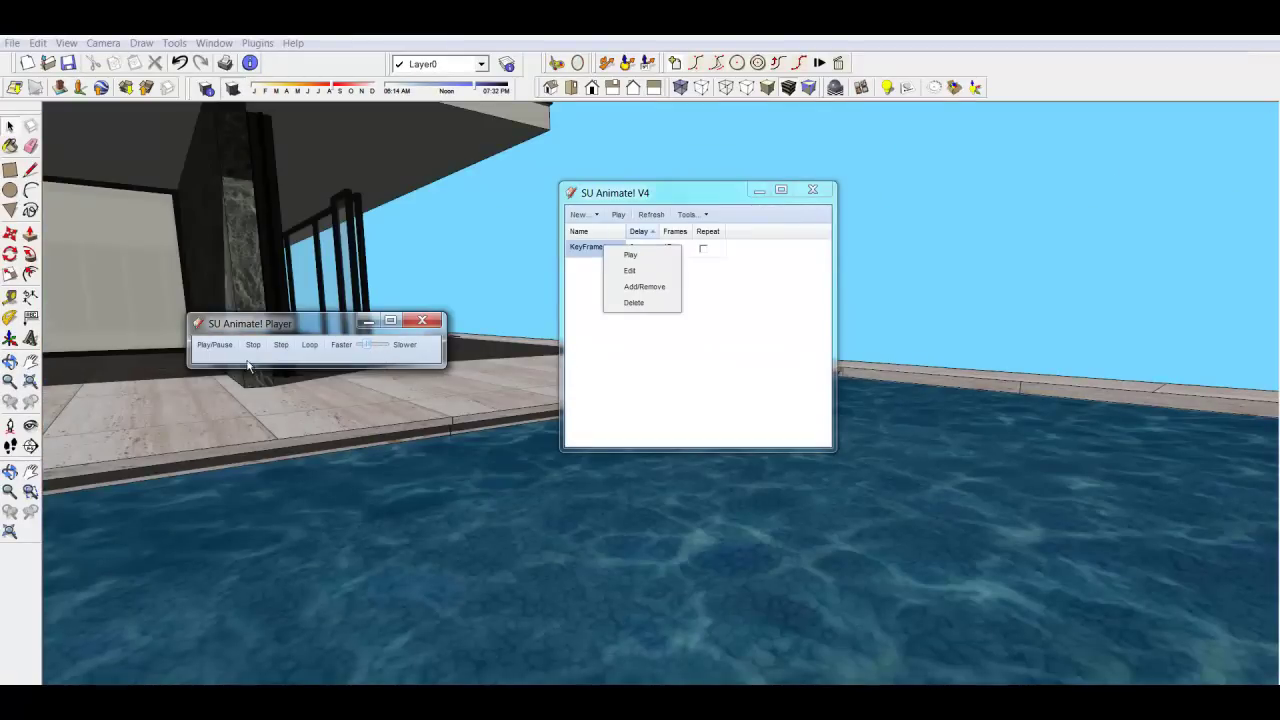
- Close the player, change KeyFrame1's frame count from 17 to 50, and replay the walkthrough
click(421, 321)
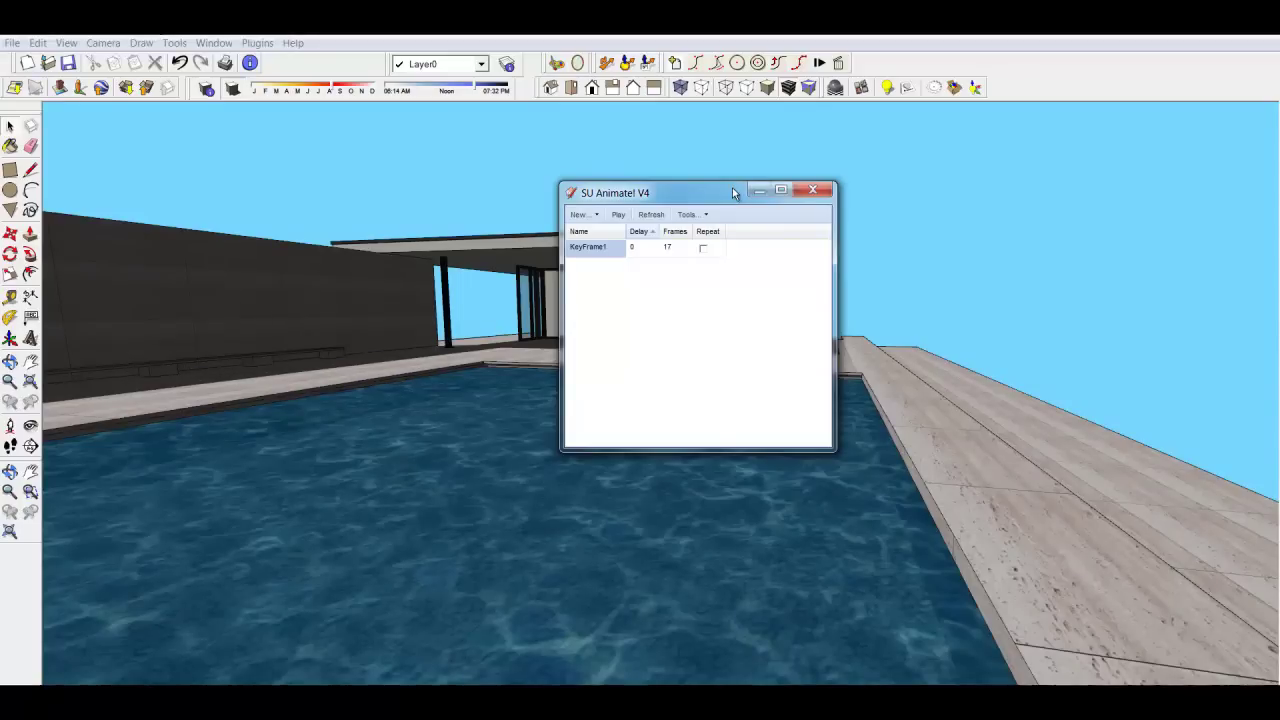
drag(701, 192, 531, 194)
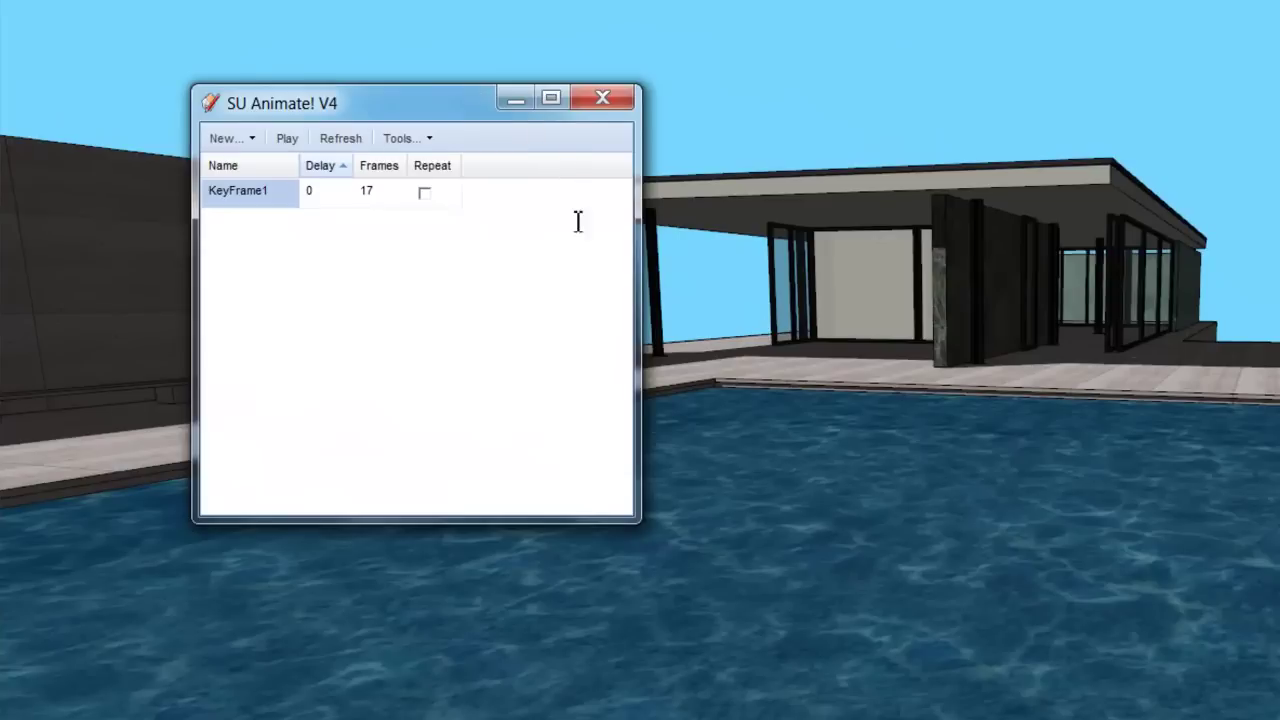
double_click(387, 193)
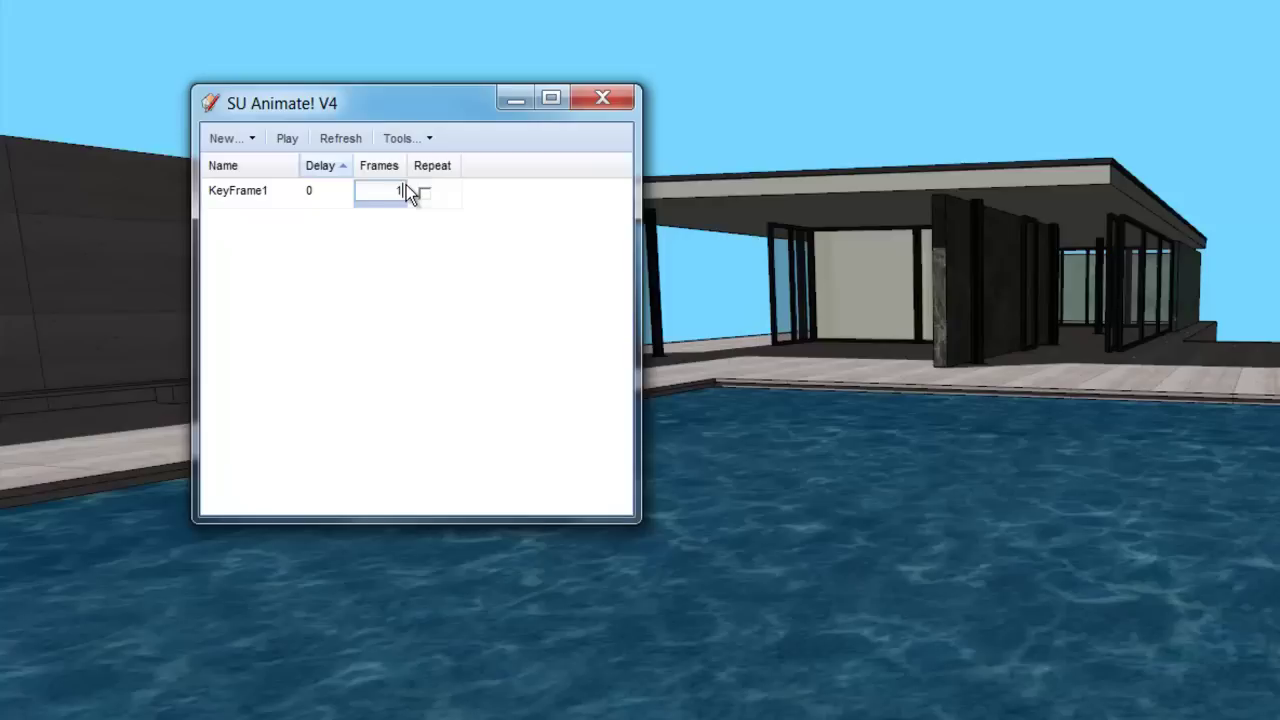
key(BackSpace)
text(50)
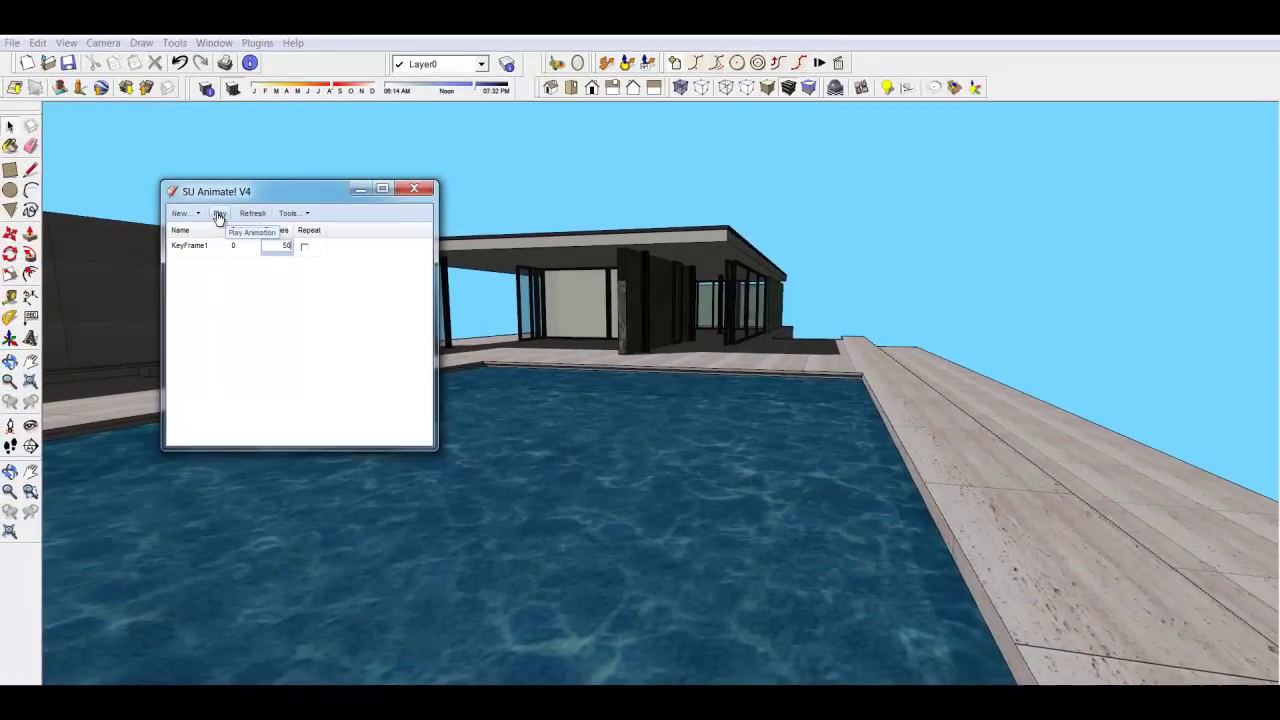
click(228, 204)
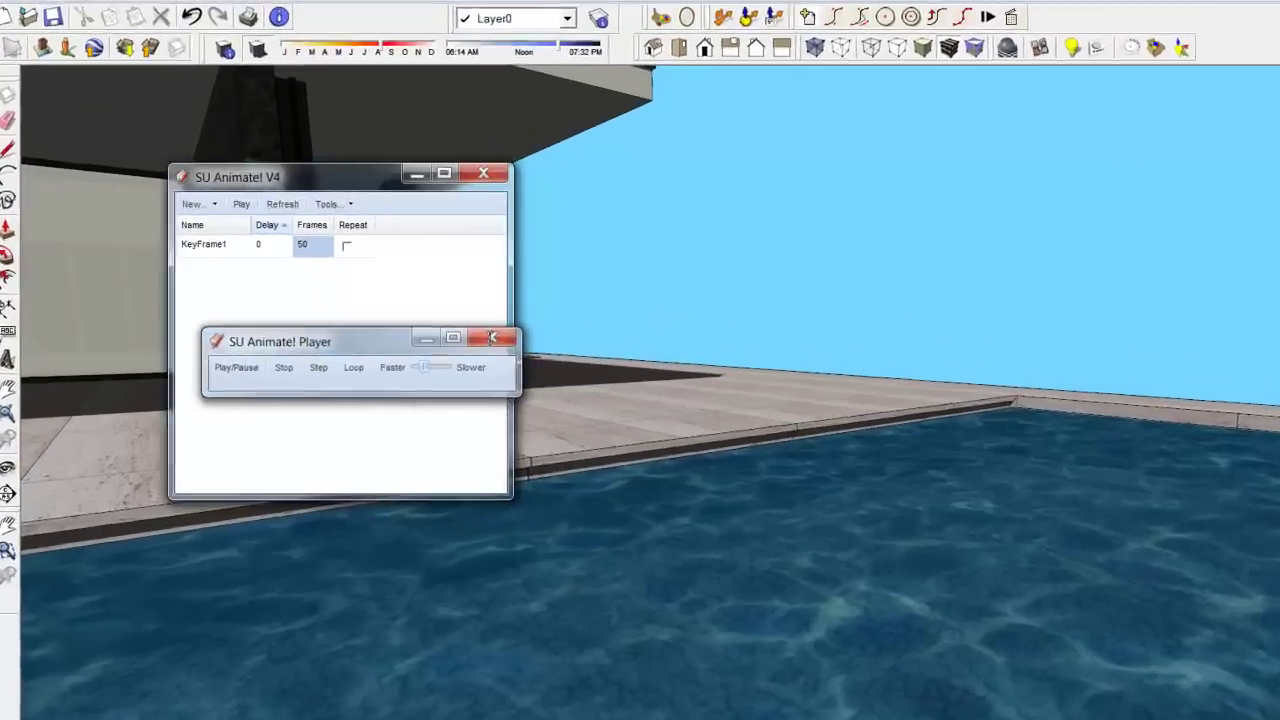
- Close the player and open KeyFrame1's frame list for editing
click(422, 320)
click(272, 240)
right_click(272, 240)
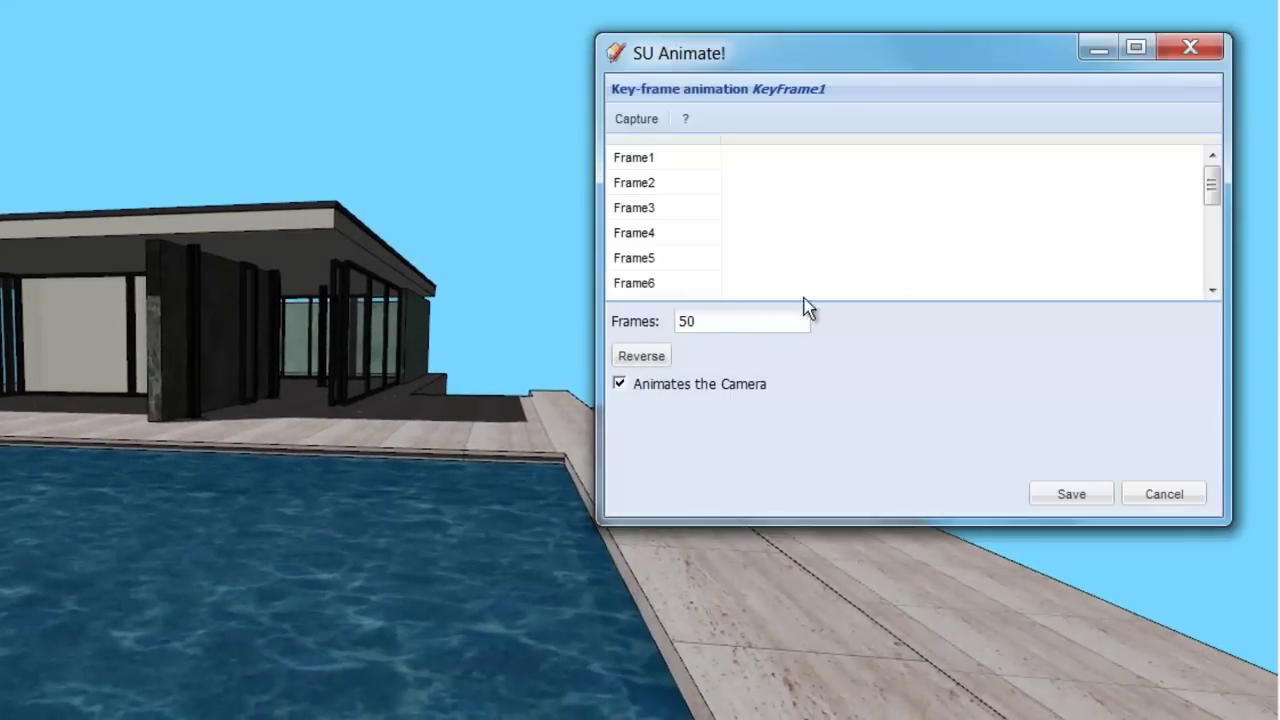
drag(1210, 187, 1208, 230)
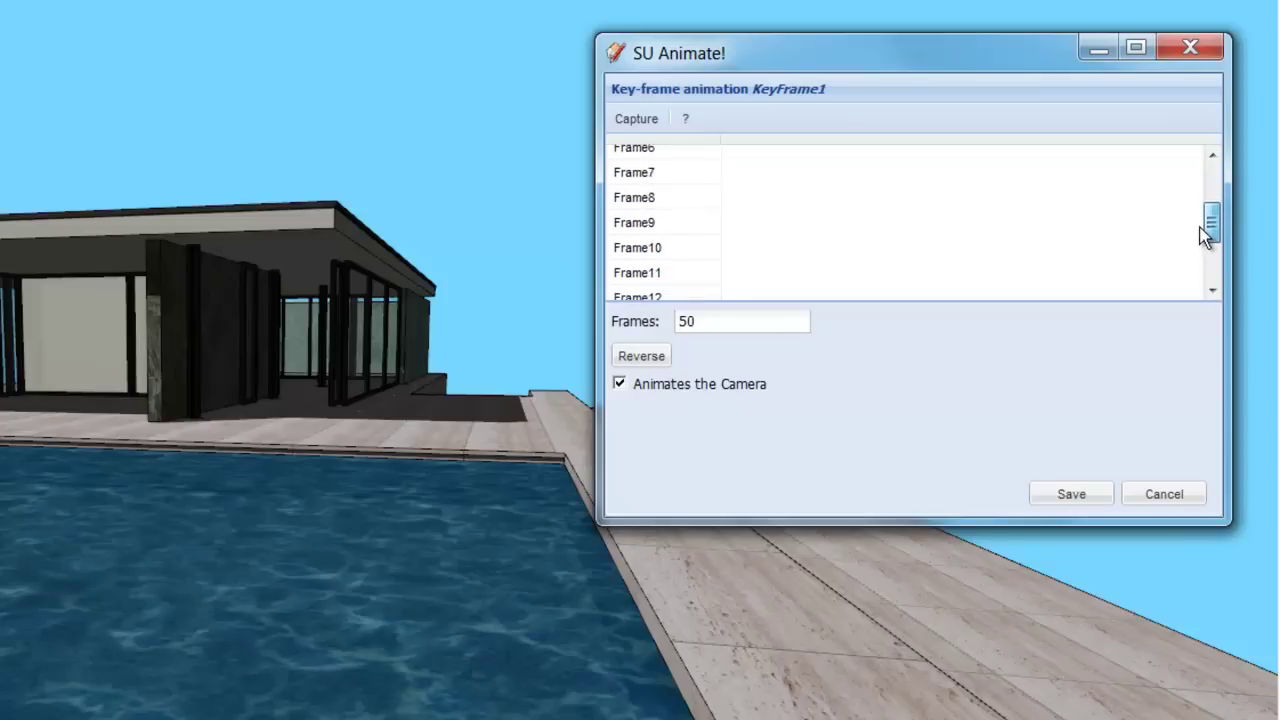
- Jump the camera to Frame11's view, then delete Frame11 and confirm
right_click(686, 283)
click(730, 292)
scroll(690, 265, down, 1)
right_click(677, 233)
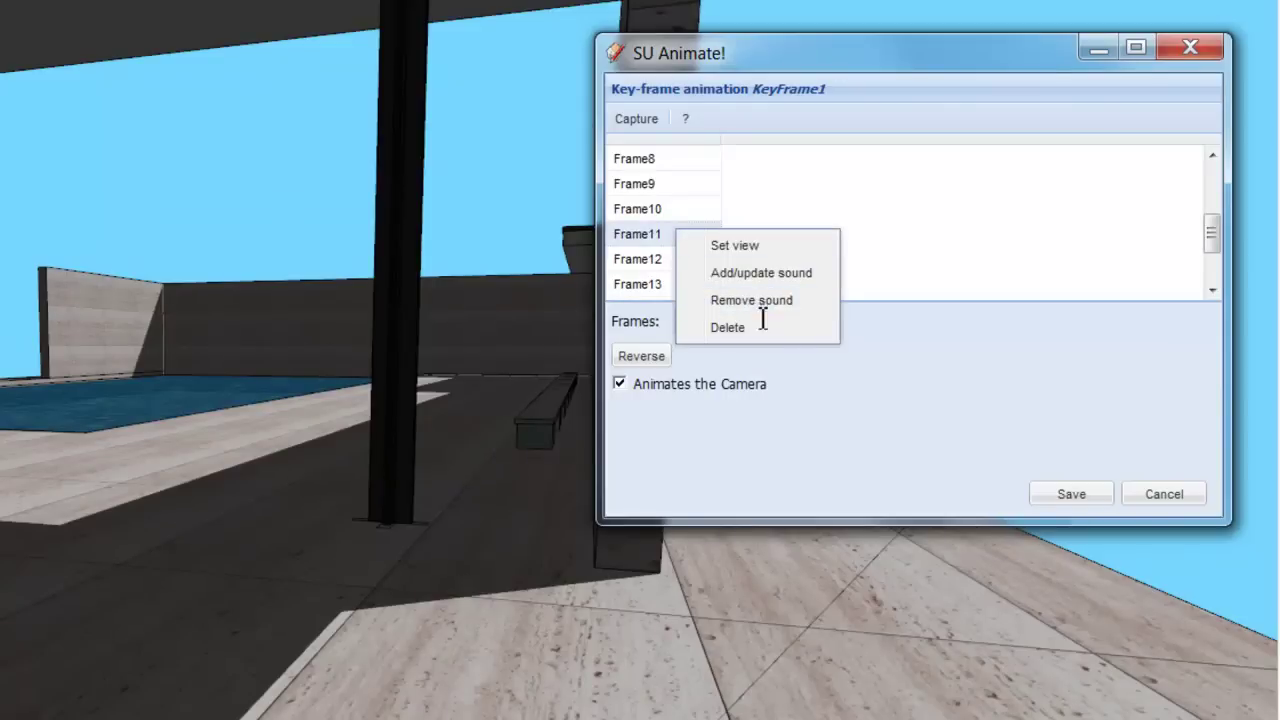
click(763, 329)
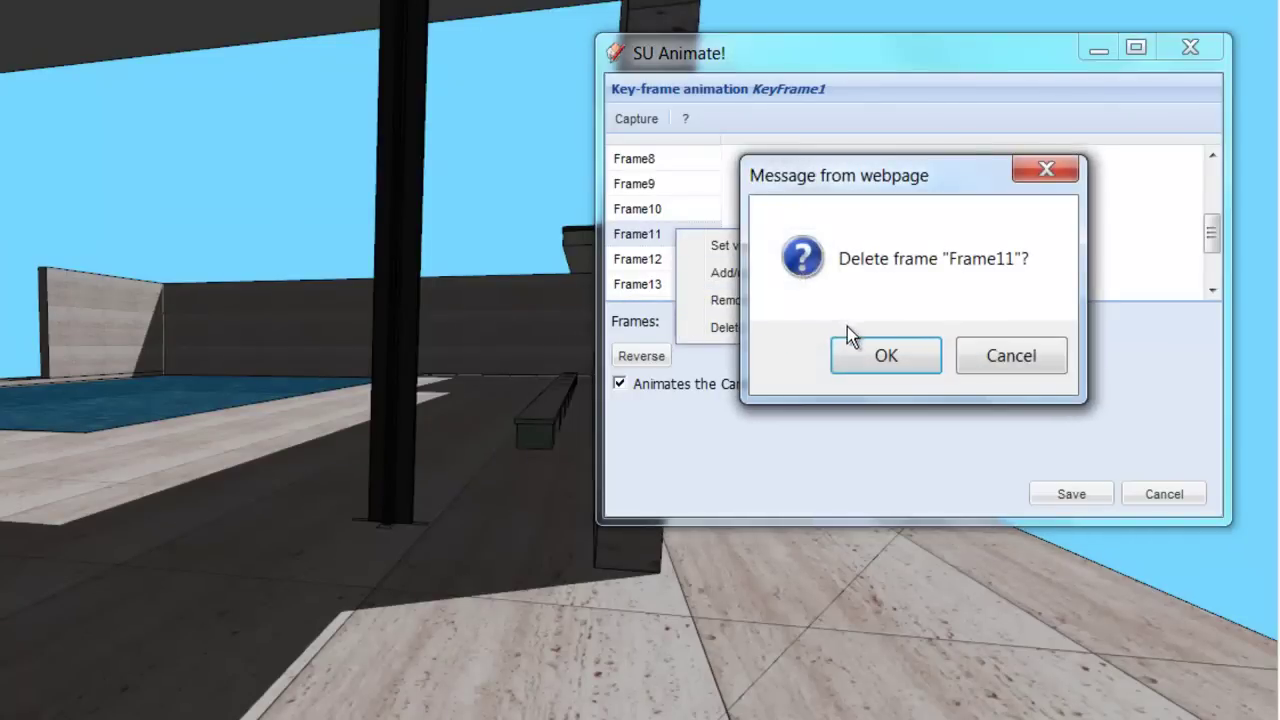
click(904, 364)
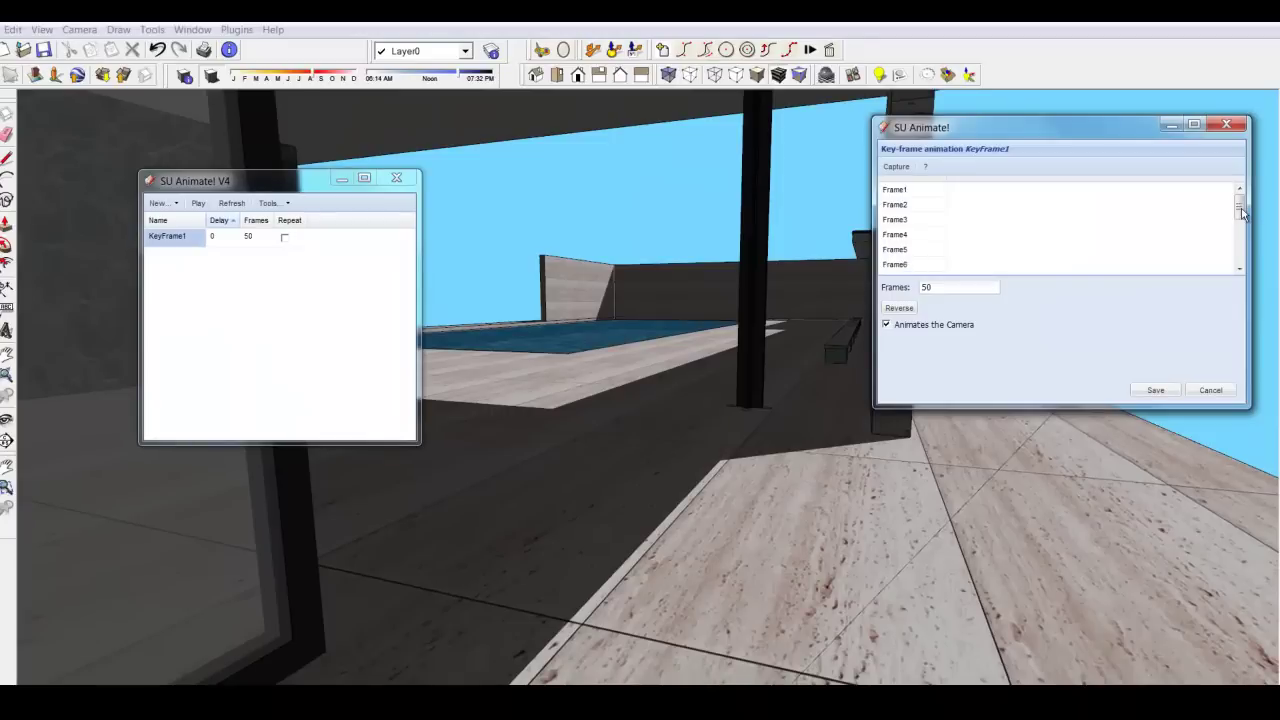
- Move the camera to Frame10's view
drag(1242, 214, 1239, 240)
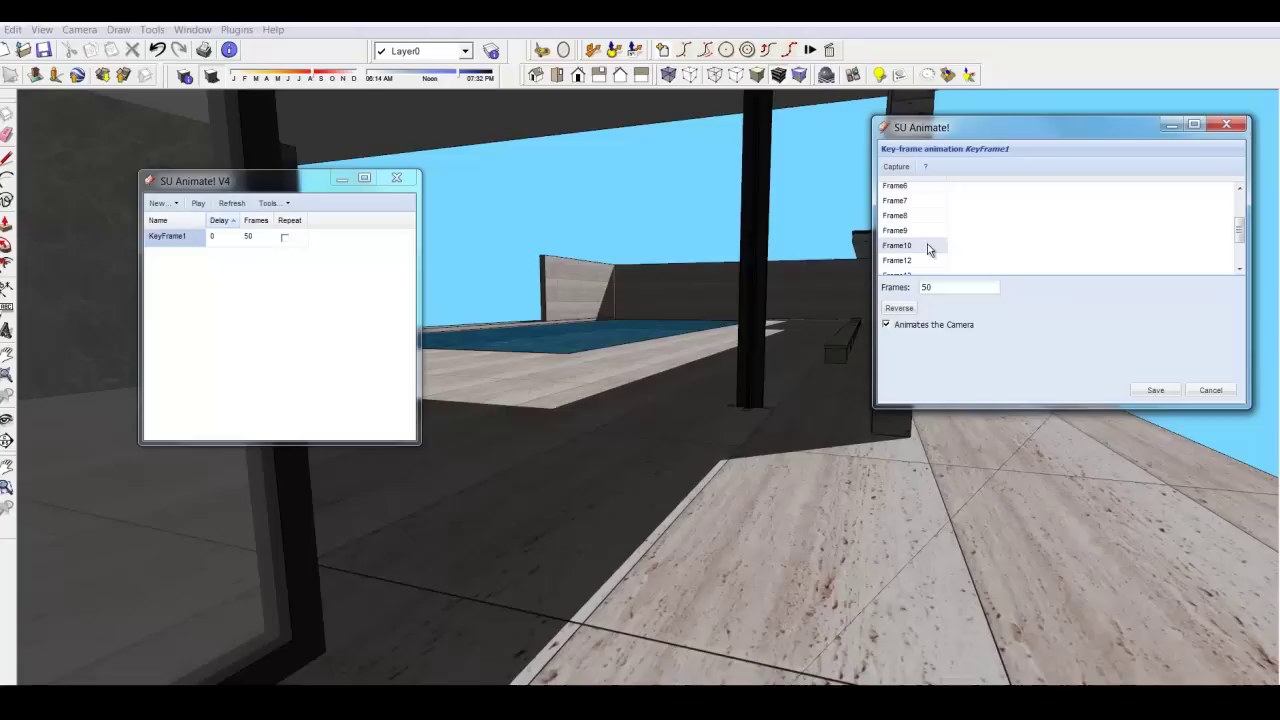
right_click(928, 249)
click(943, 258)
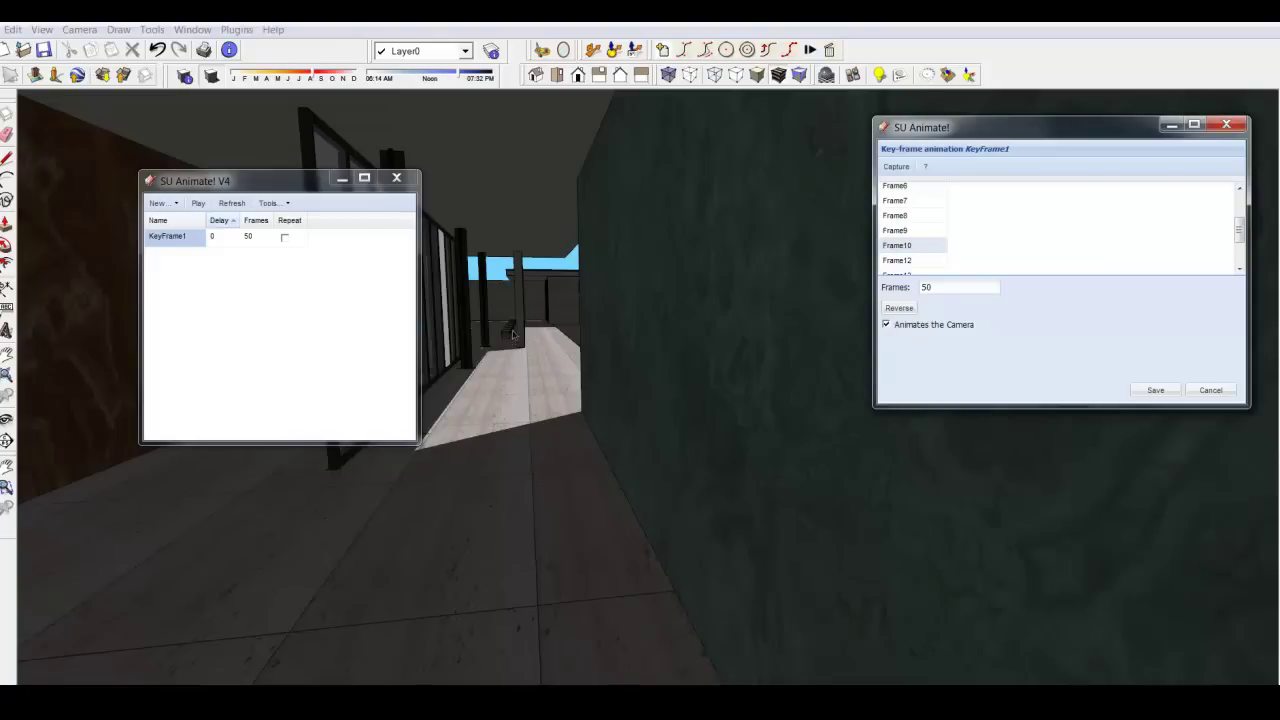
- Capture a new Frame11 further along the terrace walkway and move it up the list
click(513, 338)
scroll(513, 335, up, 2)
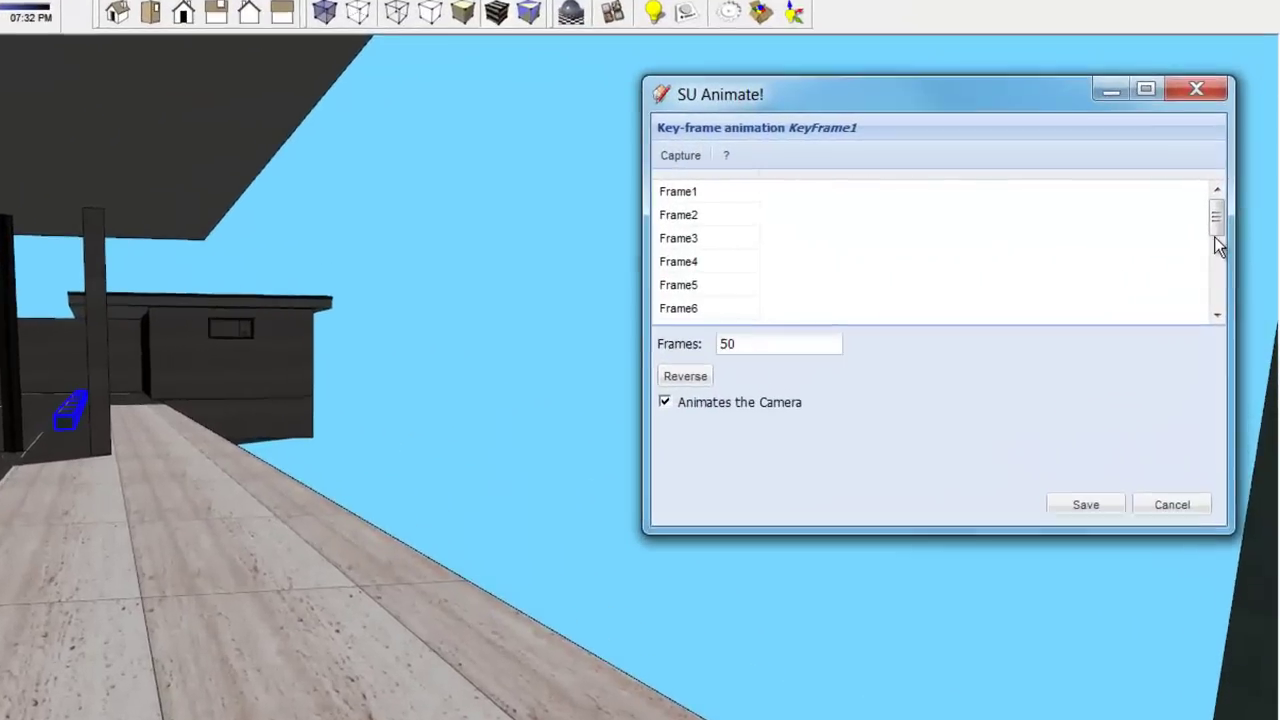
drag(1214, 238, 1203, 310)
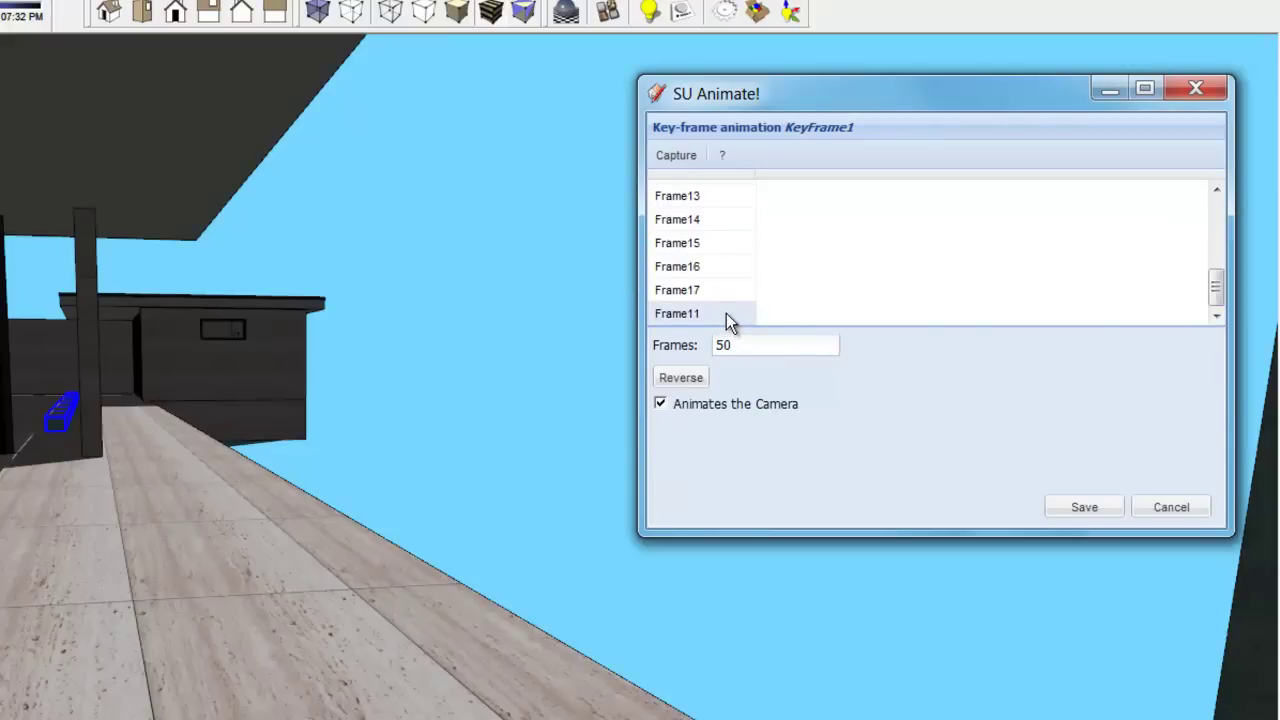
drag(726, 313, 726, 184)
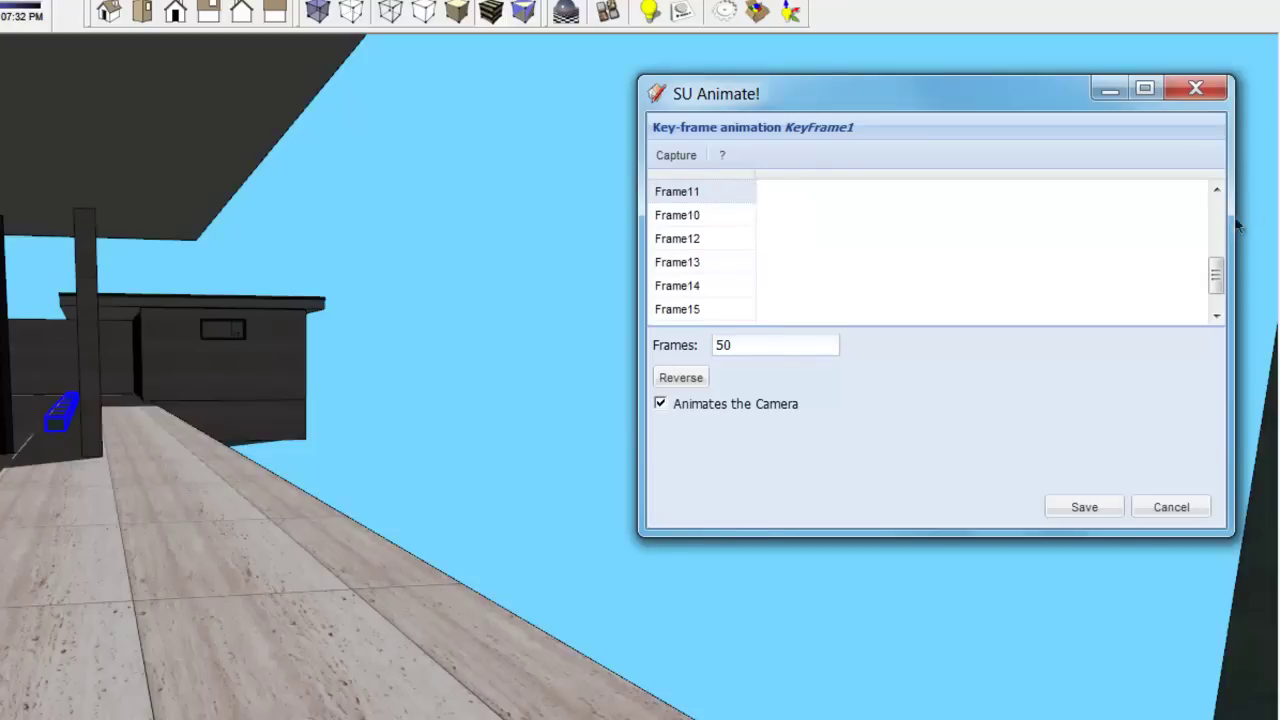
- Place Frame11 between Frame10 and Frame12 and save the 50-frame KeyFrame1 animation
click(1219, 190)
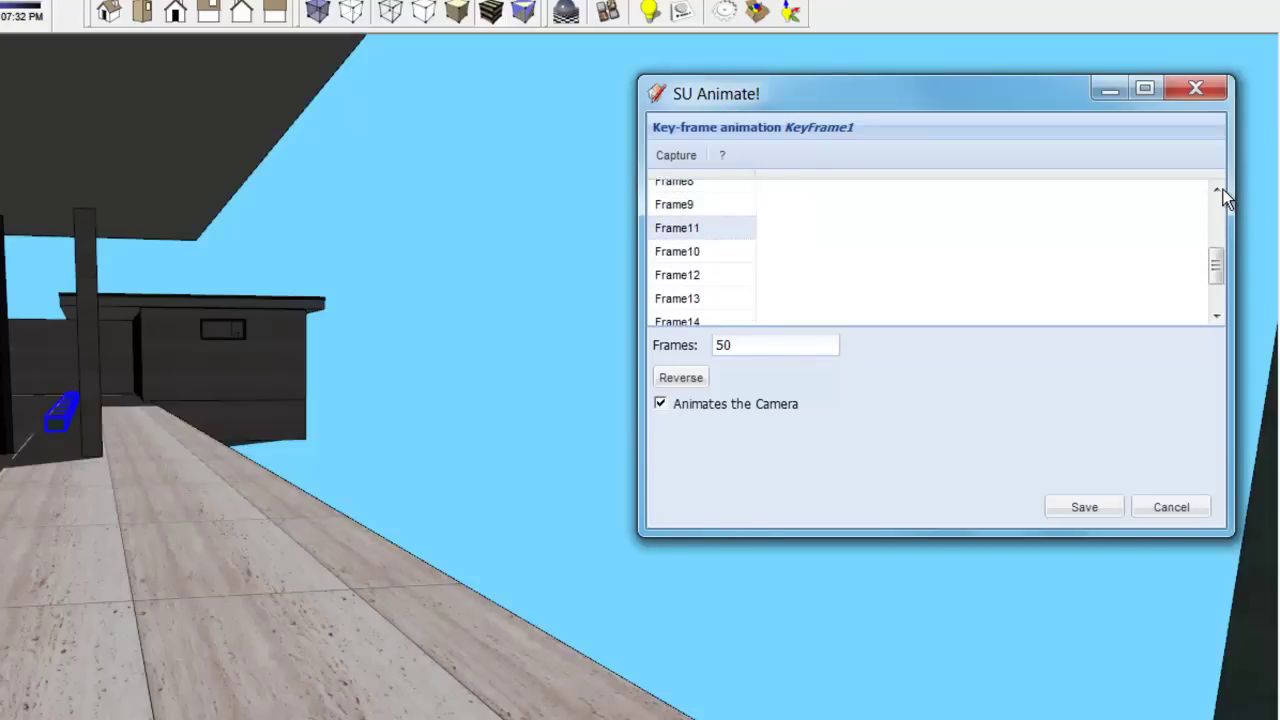
drag(701, 231, 706, 284)
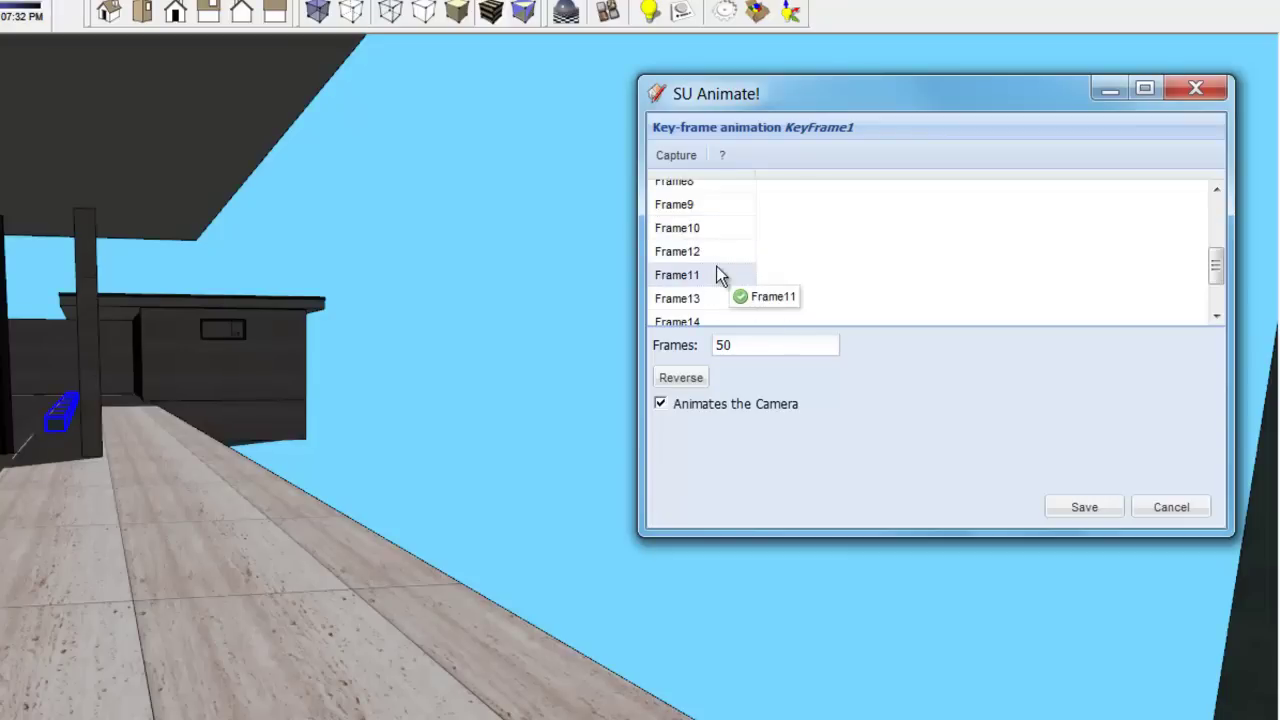
drag(716, 278, 716, 256)
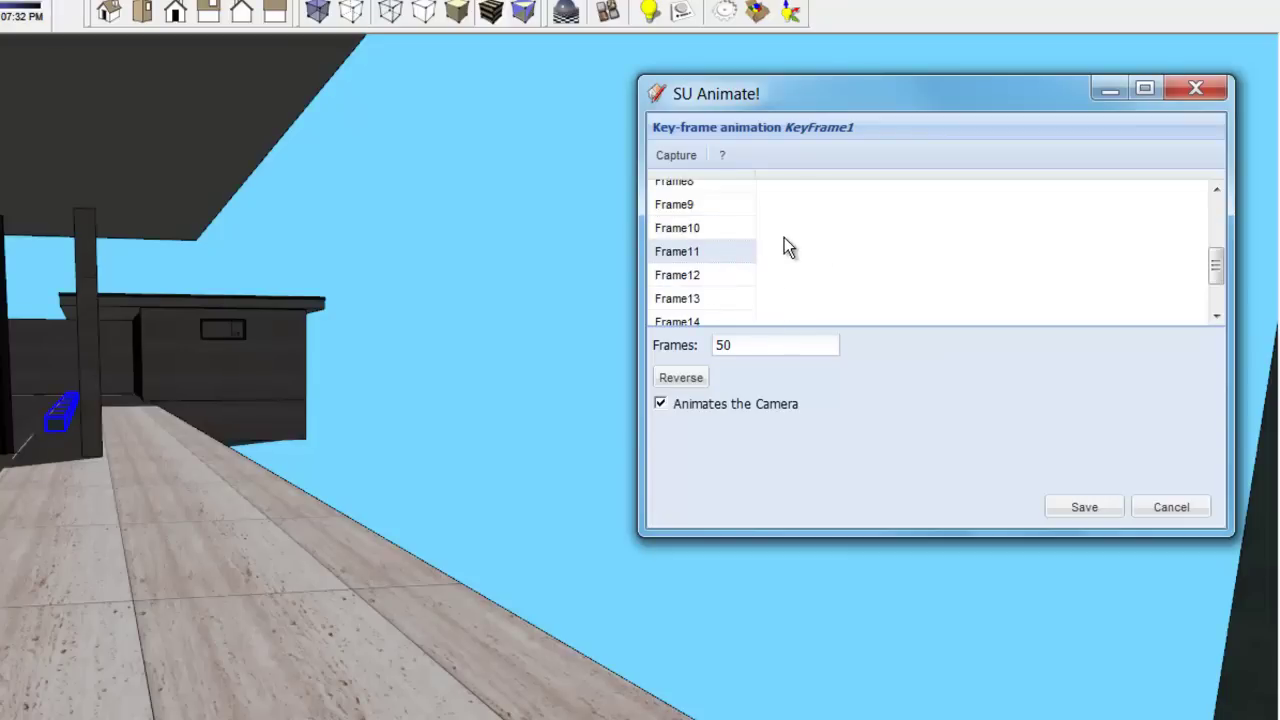
click(730, 230)
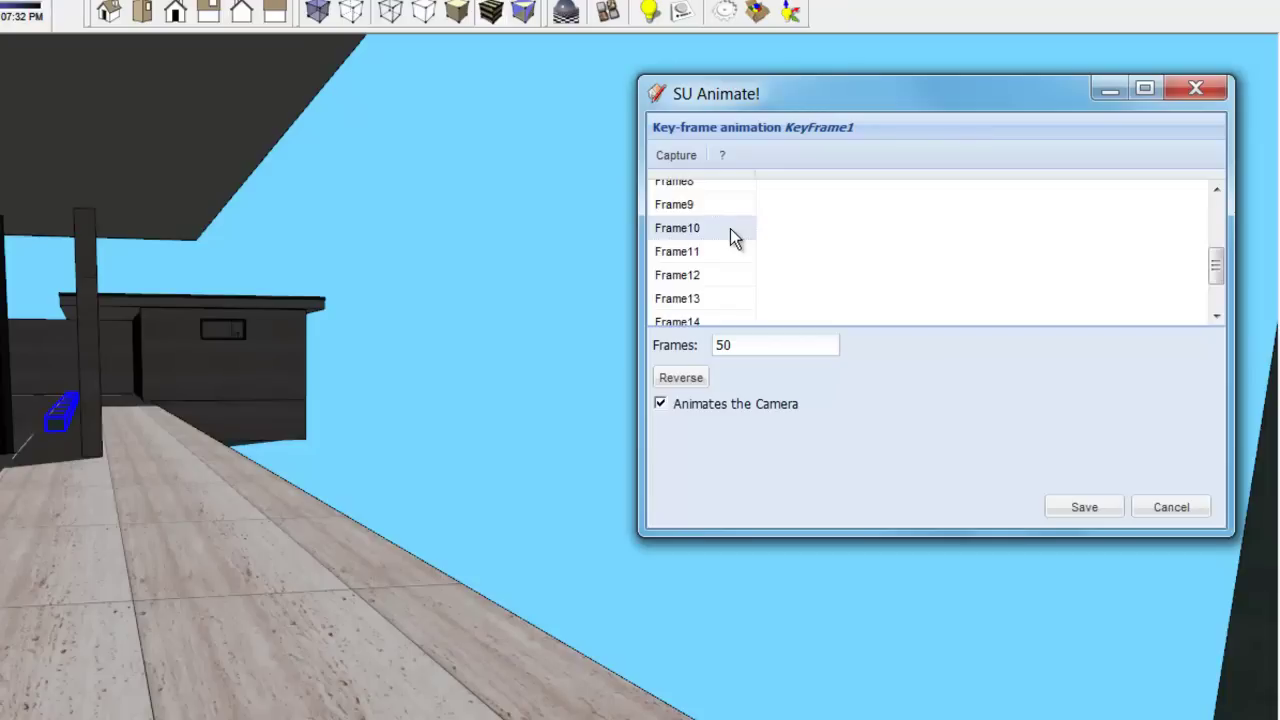
click(1090, 510)
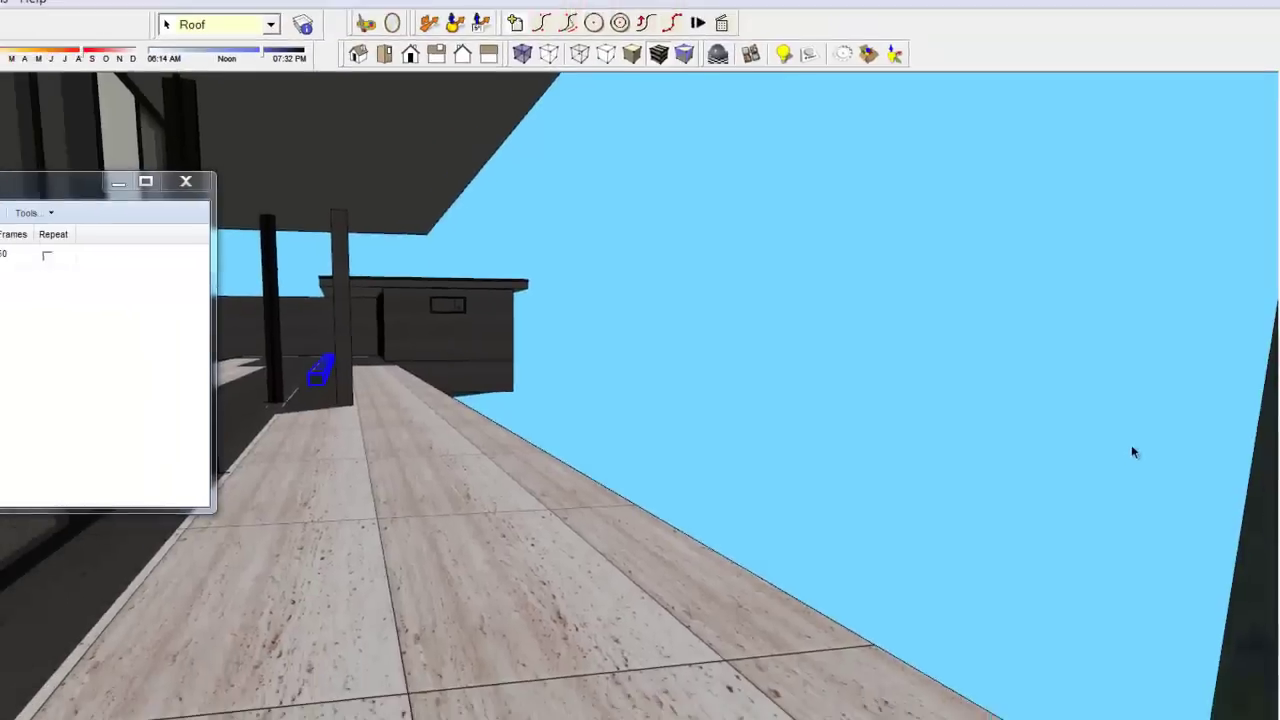